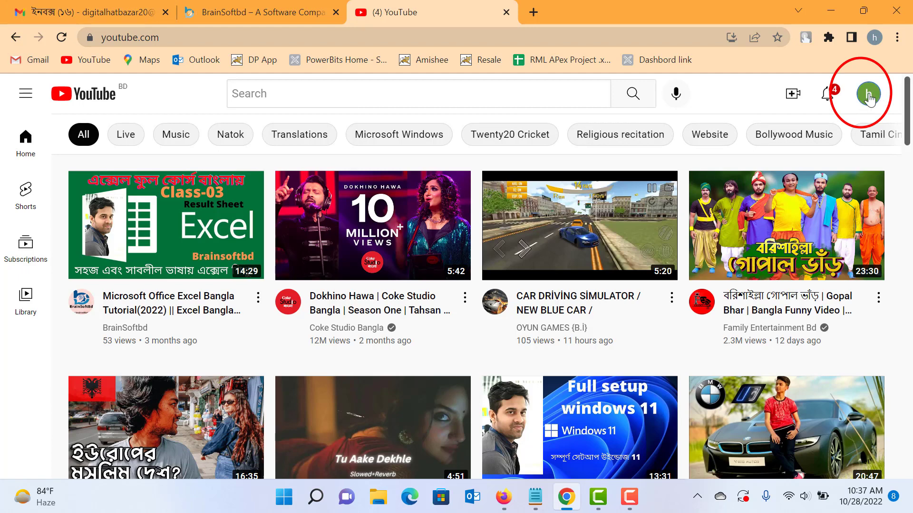
Open YouTube Studio for the signed-in account and continue past the welcome dialog
{"action": "left_click", "coordinate": [869, 95]}
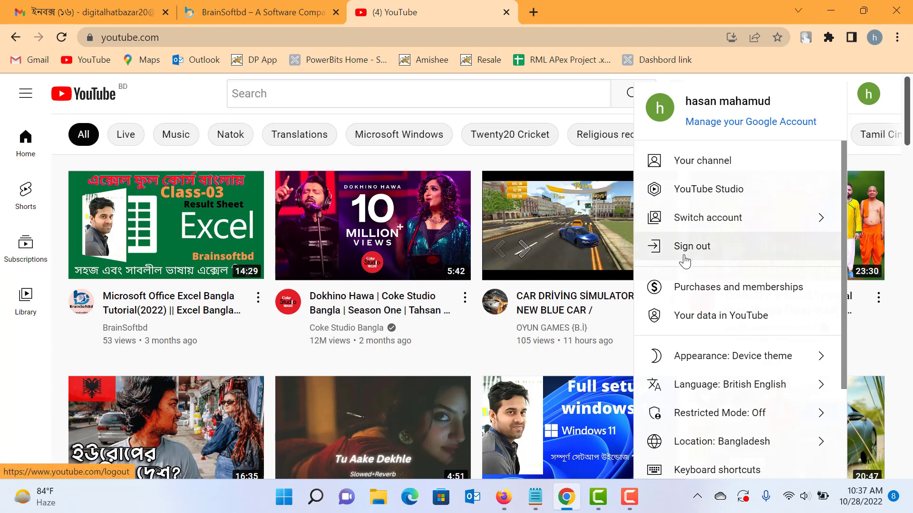
{"action": "left_click", "coordinate": [736, 195]}
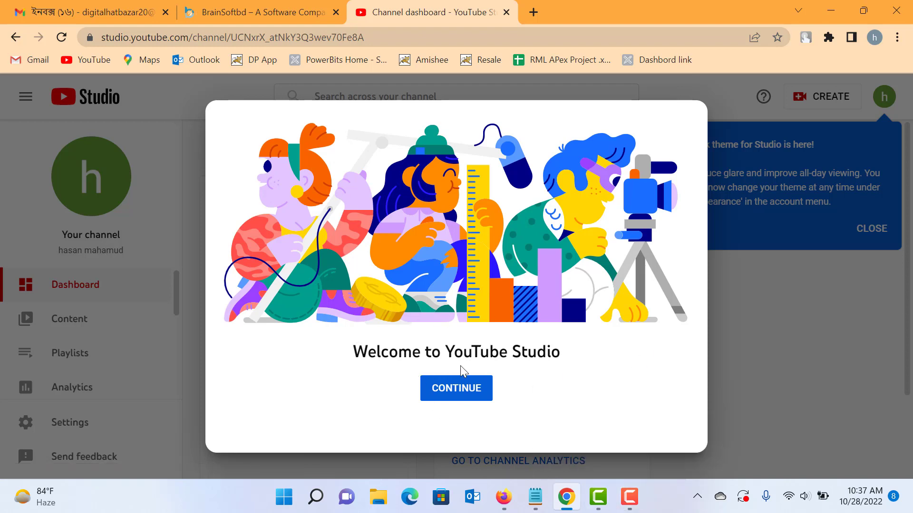
{"action": "left_click", "coordinate": [628, 500]}
{"action": "left_click", "coordinate": [629, 499]}
{"action": "mouse_move", "coordinate": [464, 357]}
{"action": "left_mouse_down"}
{"action": "mouse_move", "coordinate": [494, 430]}
{"action": "mouse_move", "coordinate": [447, 357]}
{"action": "left_mouse_up"}
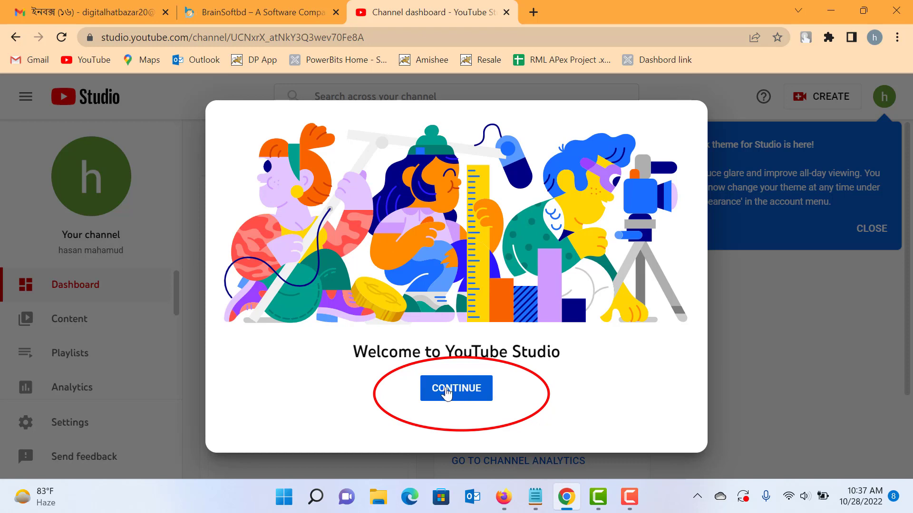
{"action": "left_click", "coordinate": [447, 394]}
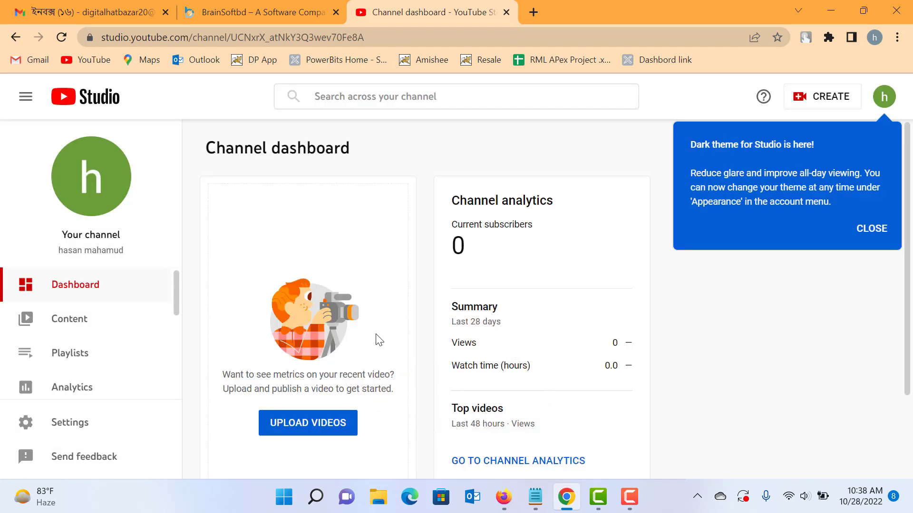
Dismiss the dark theme announcement on the channel dashboard
{"action": "scroll", "coordinate": [379, 339], "scroll_direction": "down", "scroll_amount": 2}
{"action": "scroll", "coordinate": [378, 339], "scroll_direction": "up", "scroll_amount": 2}
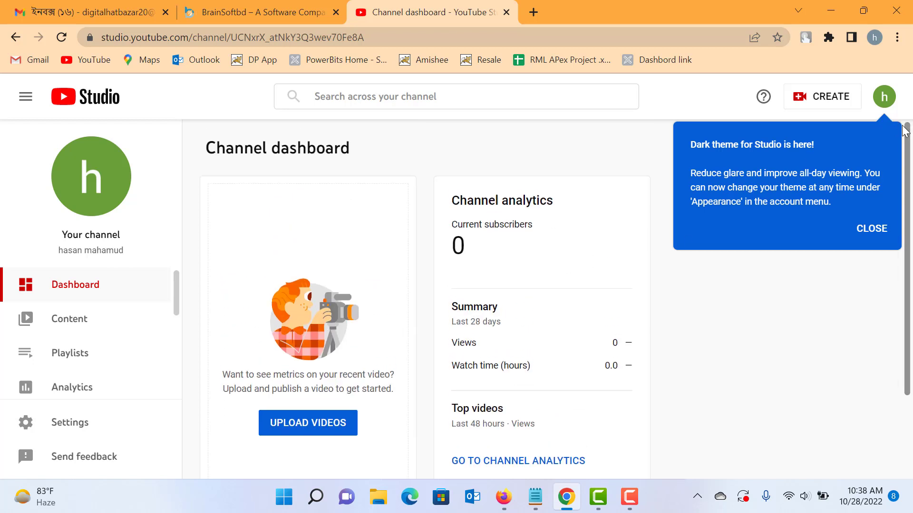
{"action": "left_click", "coordinate": [870, 229]}
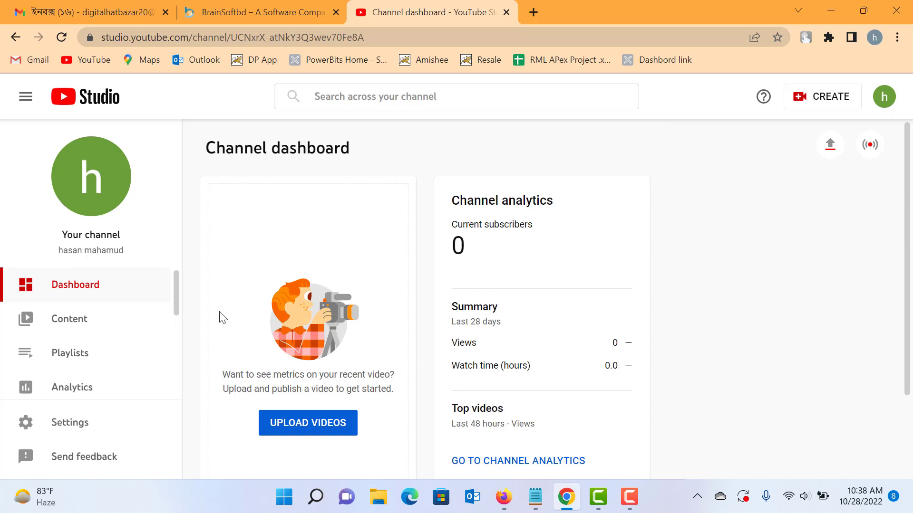
{"action": "scroll", "coordinate": [356, 286], "scroll_direction": "down", "scroll_amount": 2}
{"action": "scroll", "coordinate": [365, 285], "scroll_direction": "up", "scroll_amount": 2}
{"action": "scroll", "coordinate": [365, 286], "scroll_direction": "down", "scroll_amount": 2}
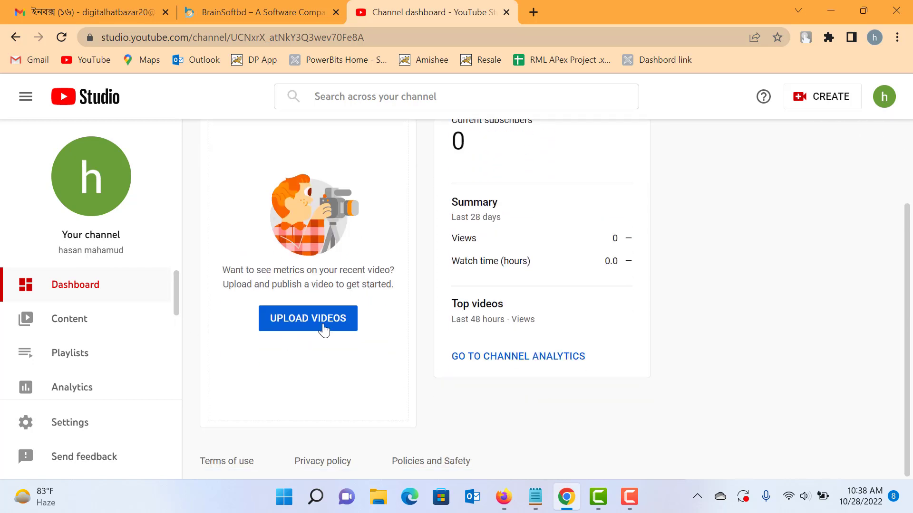
{"action": "scroll", "coordinate": [365, 314], "scroll_direction": "up", "scroll_amount": 2}
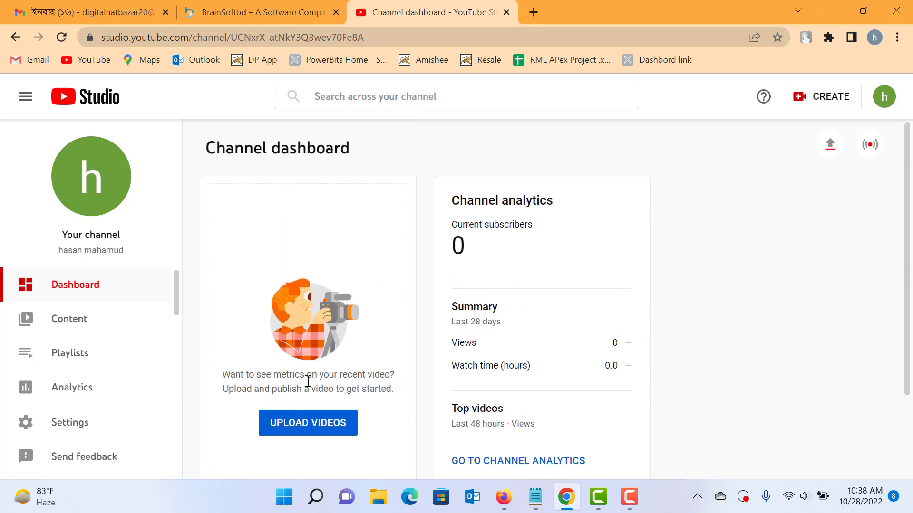
{"action": "left_click", "coordinate": [299, 421]}
{"action": "left_click", "coordinate": [446, 374]}
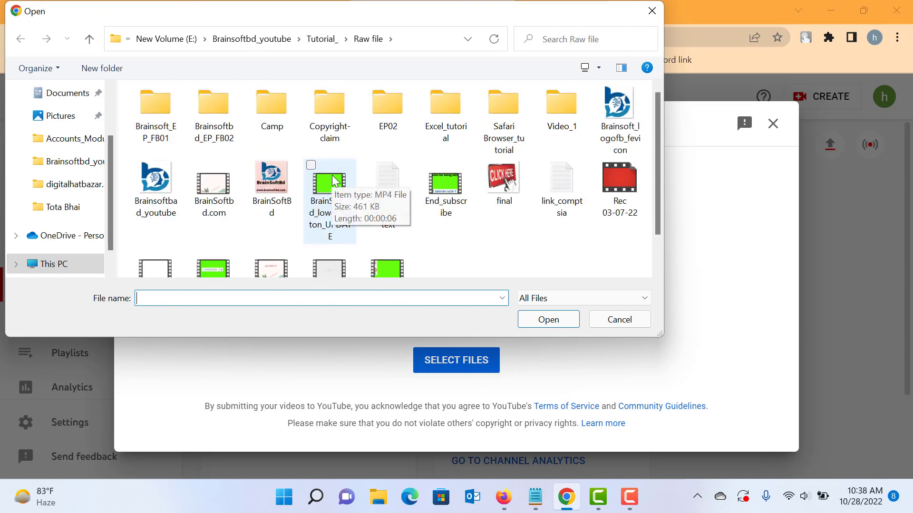
{"action": "left_click", "coordinate": [652, 11]}
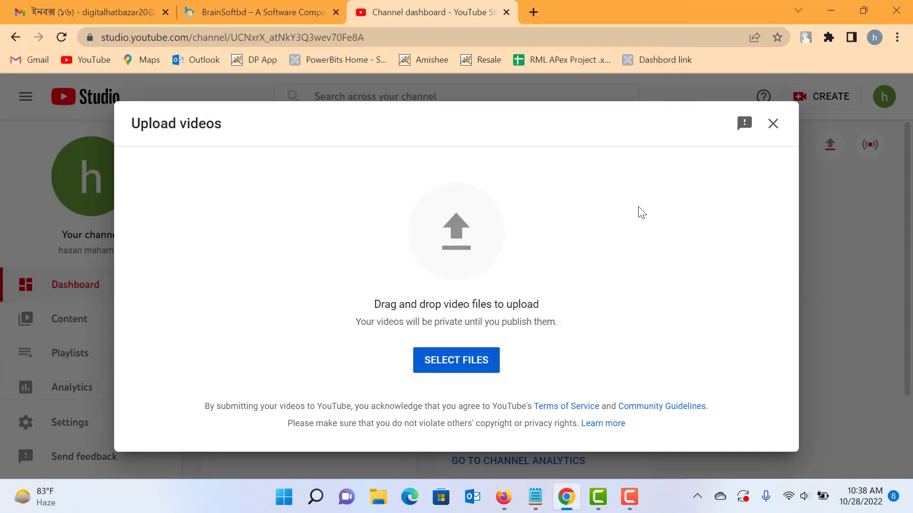
{"action": "left_click", "coordinate": [773, 123]}
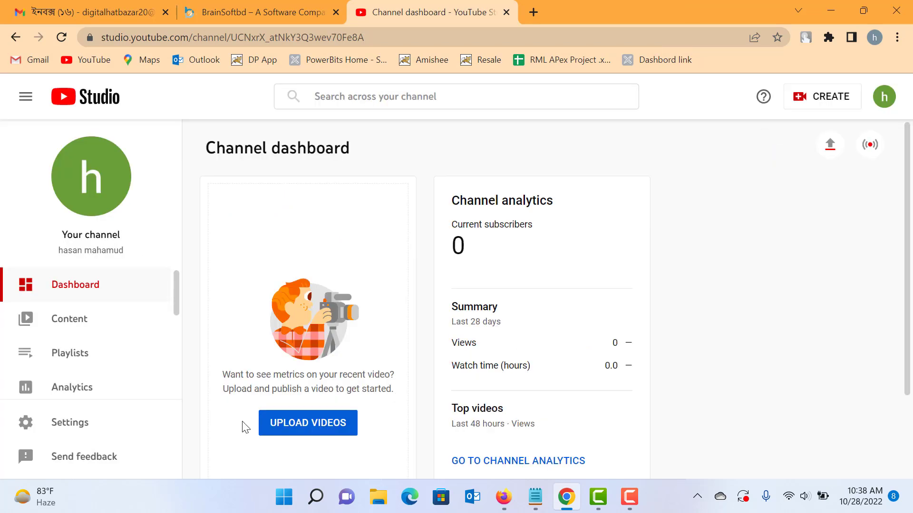
View the channel's public page and return to the Studio channel dashboard
{"action": "scroll", "coordinate": [397, 375], "scroll_direction": "down", "scroll_amount": 2}
{"action": "scroll", "coordinate": [400, 375], "scroll_direction": "up", "scroll_amount": 2}
{"action": "scroll", "coordinate": [352, 291], "scroll_direction": "down", "scroll_amount": 2}
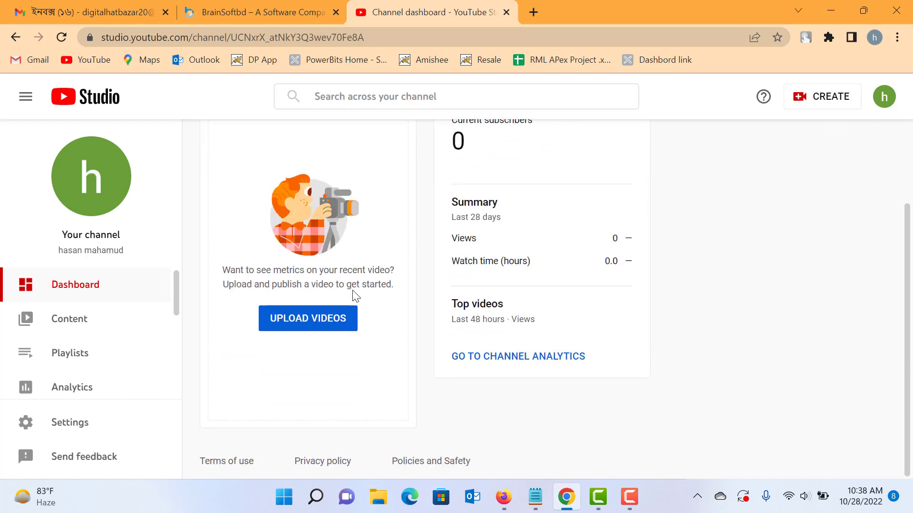
{"action": "scroll", "coordinate": [353, 296], "scroll_direction": "up", "scroll_amount": 2}
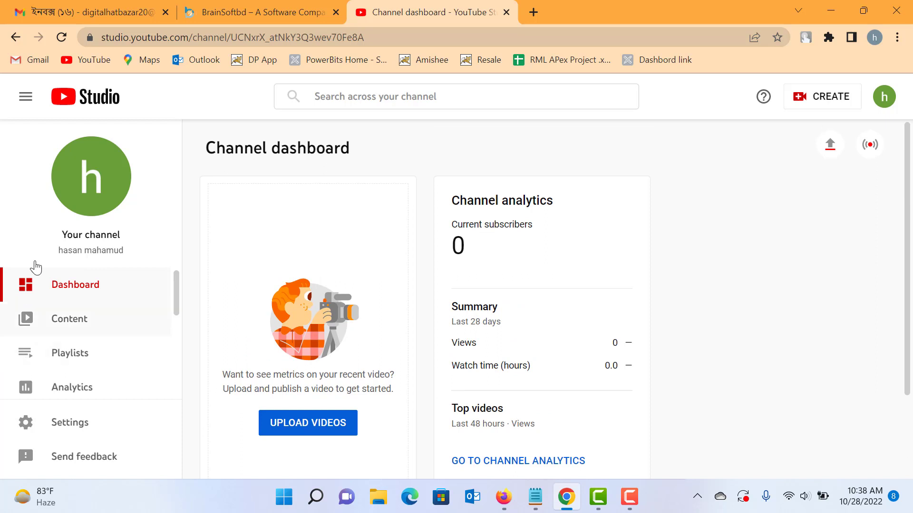
{"action": "left_click", "coordinate": [93, 193]}
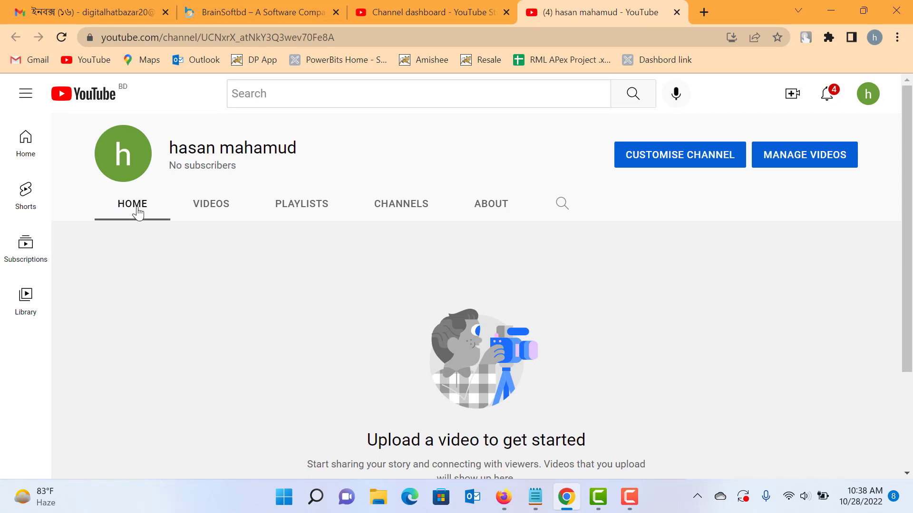
{"action": "left_click", "coordinate": [677, 13]}
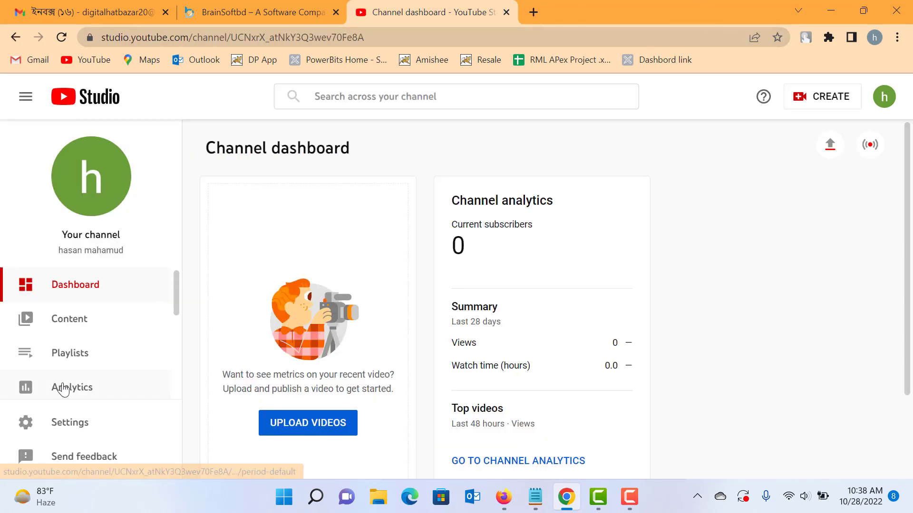
Look through the Studio sections and view the channel analytics overview
{"action": "scroll", "coordinate": [90, 373], "scroll_direction": "down", "scroll_amount": 4}
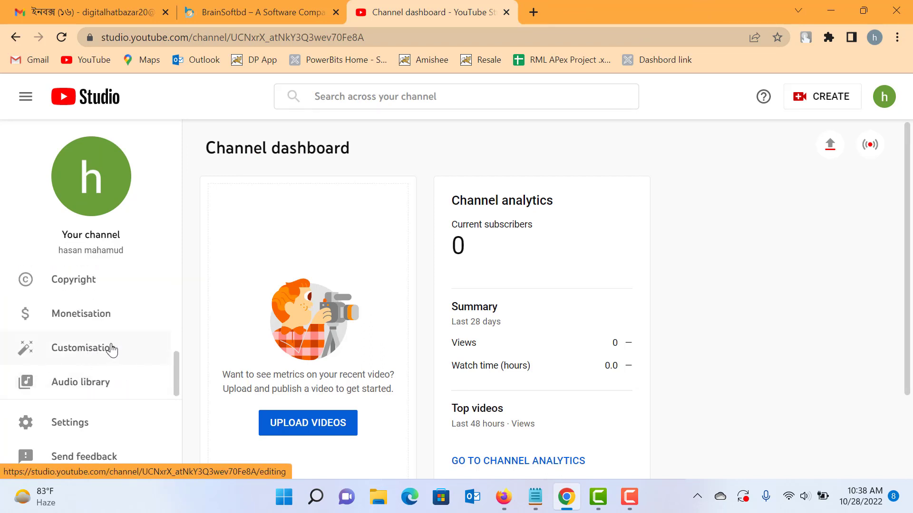
{"action": "scroll", "coordinate": [93, 352], "scroll_direction": "up", "scroll_amount": 4}
{"action": "scroll", "coordinate": [96, 352], "scroll_direction": "up", "scroll_amount": 1}
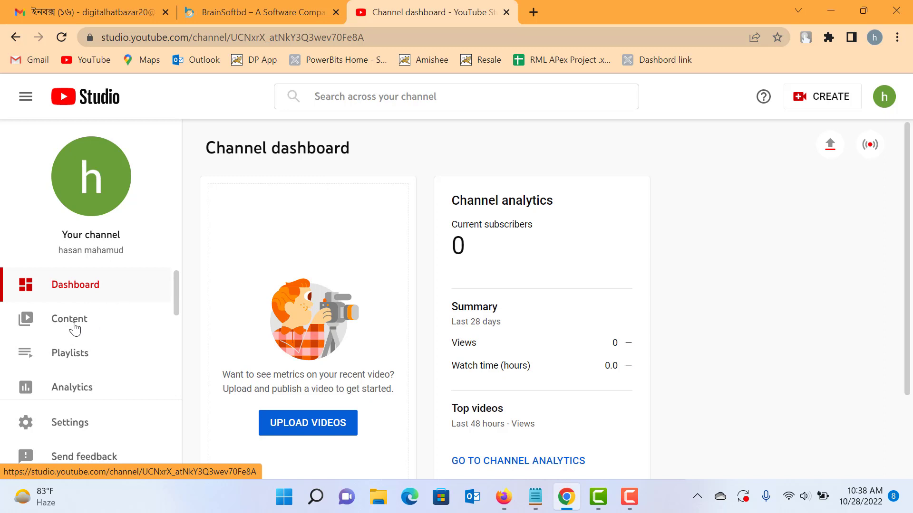
{"action": "left_click", "coordinate": [107, 354]}
{"action": "left_click", "coordinate": [103, 385]}
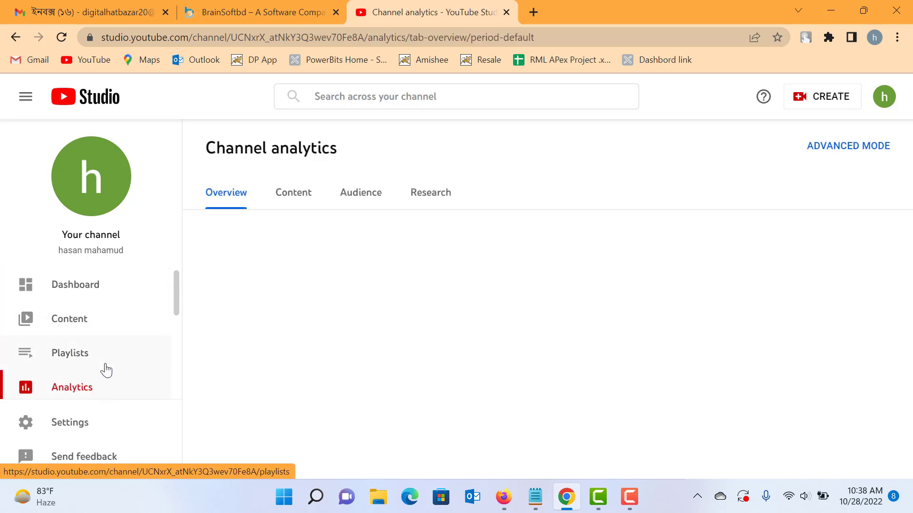
Go to channel customisation, review the layout options and show the basic info settings
{"action": "scroll", "coordinate": [103, 371], "scroll_direction": "down", "scroll_amount": 4}
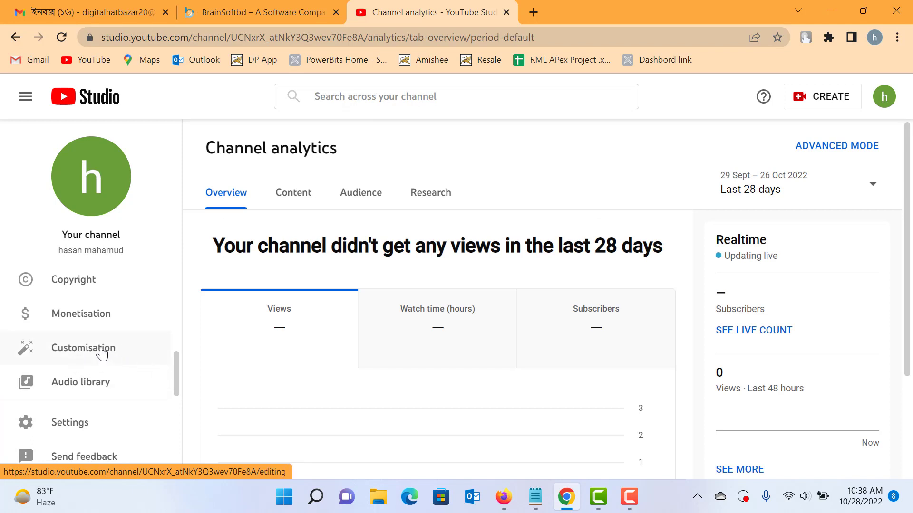
{"action": "left_click", "coordinate": [101, 352]}
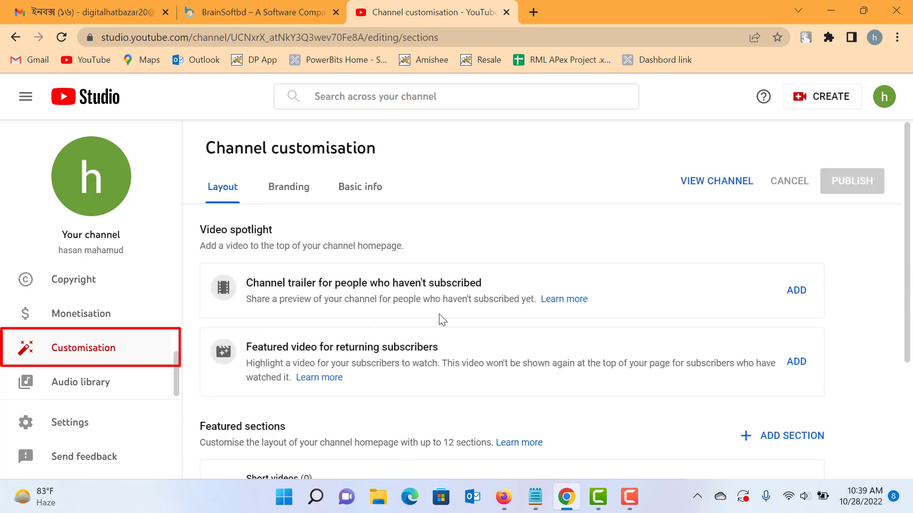
{"action": "scroll", "coordinate": [441, 318], "scroll_direction": "down", "scroll_amount": 3}
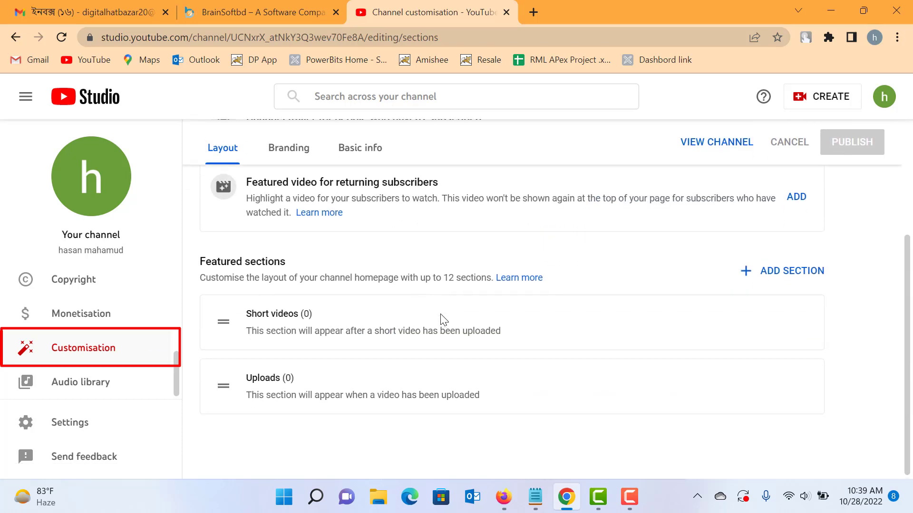
{"action": "scroll", "coordinate": [443, 318], "scroll_direction": "up", "scroll_amount": 3}
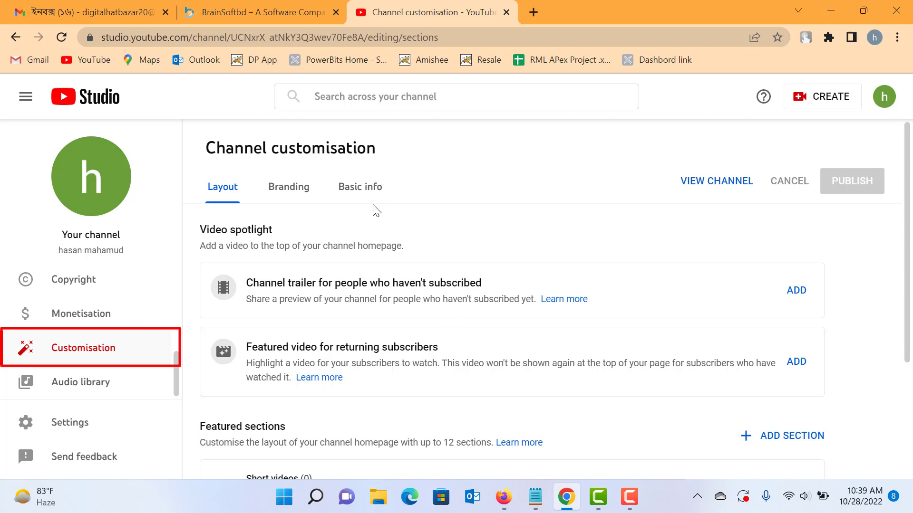
{"action": "left_click", "coordinate": [367, 191]}
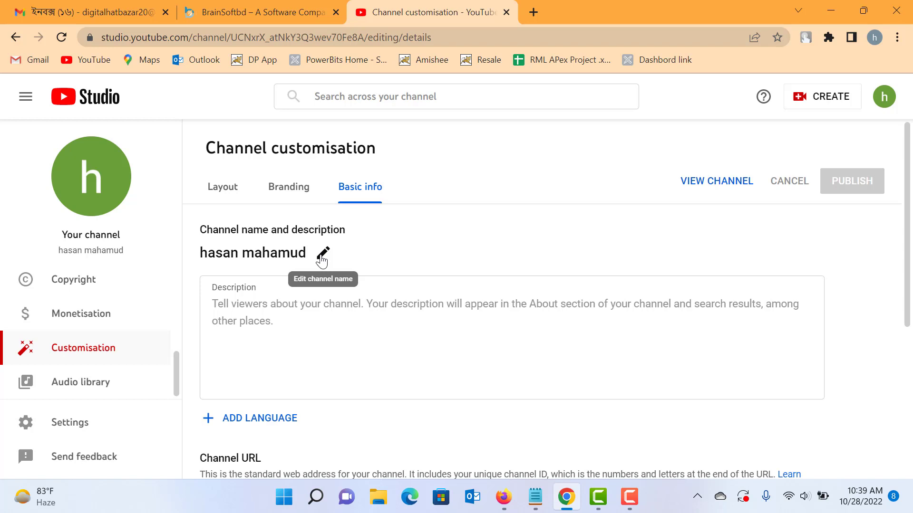
Change the channel name to "Entertainment HMJ"
{"action": "left_click", "coordinate": [322, 257]}
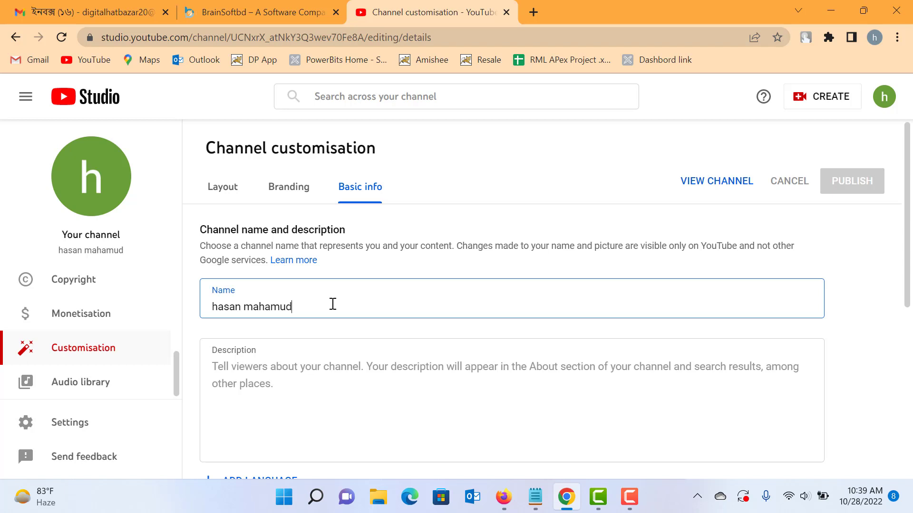
{"action": "key", "text": "BackSpace"}
{"action": "key", "text": "BackSpace"}
{"action": "key", "text": "BackSpace"}
{"action": "key", "text": "BackSpace"}
{"action": "key", "text": "BackSpace"}
{"action": "key", "text": "BackSpace"}
{"action": "key", "text": "BackSpace"}
{"action": "key", "text": "BackSpace"}
{"action": "key", "text": "BackSpace"}
{"action": "key", "text": "BackSpace"}
{"action": "key", "text": "BackSpace"}
{"action": "key", "text": "BackSpace"}
{"action": "key", "text": "BackSpace"}
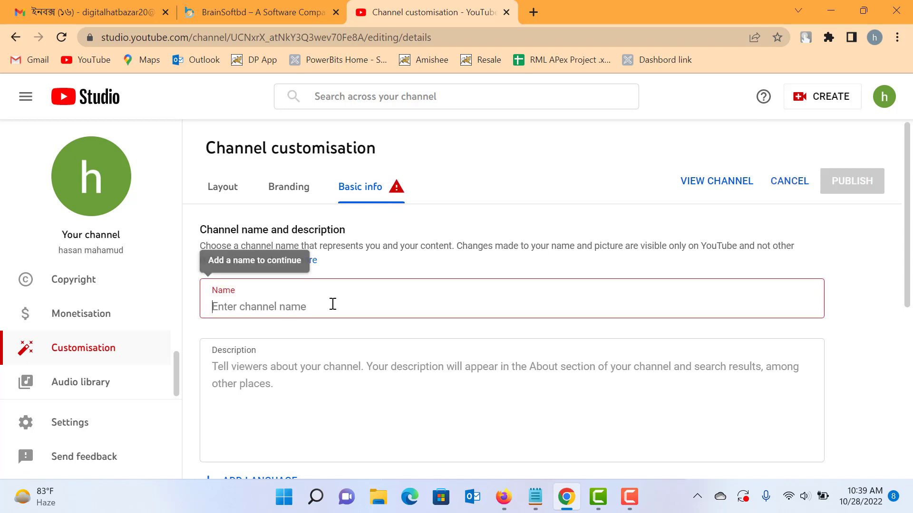
{"action": "type", "text": "d"}
{"action": "key", "text": "BackSpace"}
{"action": "type", "text": "d"}
{"action": "key", "text": "BackSpace"}
{"action": "type", "text": "Ente"}
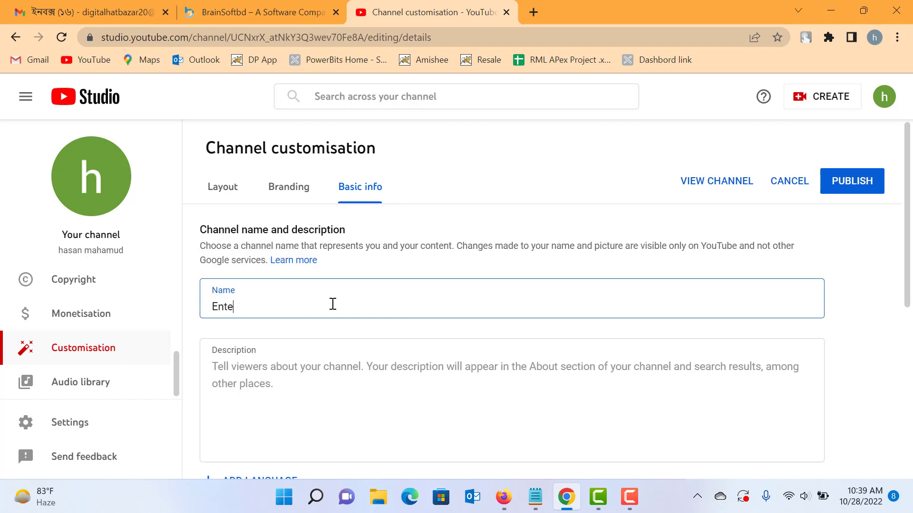
{"action": "type", "text": "rtainment HMJ"}
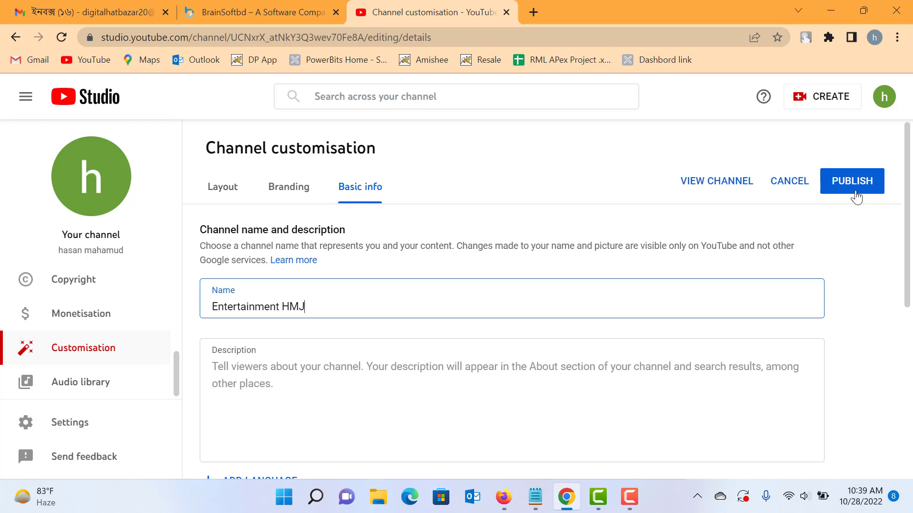
Enter the channel description "Welcome to Entertainment HMJ YouTube channel, We will show entertainment related video."
{"action": "left_click", "coordinate": [364, 367]}
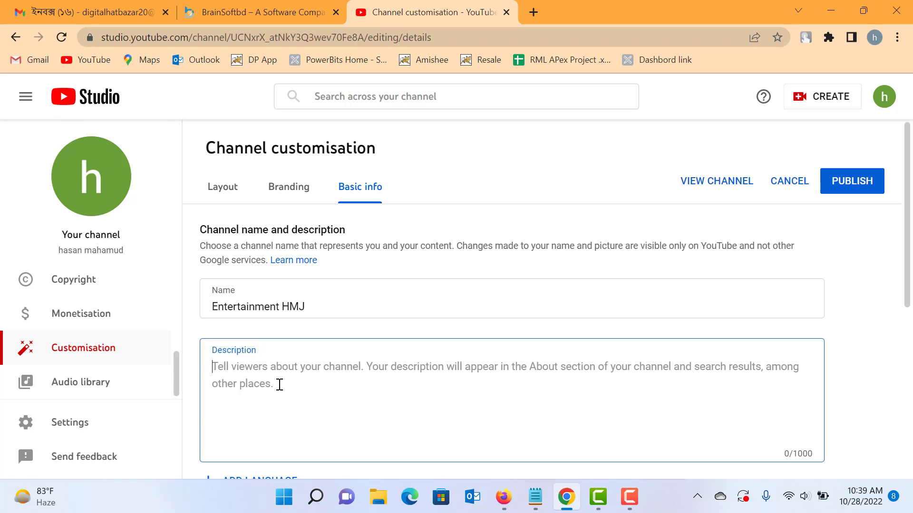
{"action": "scroll", "coordinate": [279, 384], "scroll_direction": "down", "scroll_amount": 2}
{"action": "scroll", "coordinate": [281, 383], "scroll_direction": "up", "scroll_amount": 1}
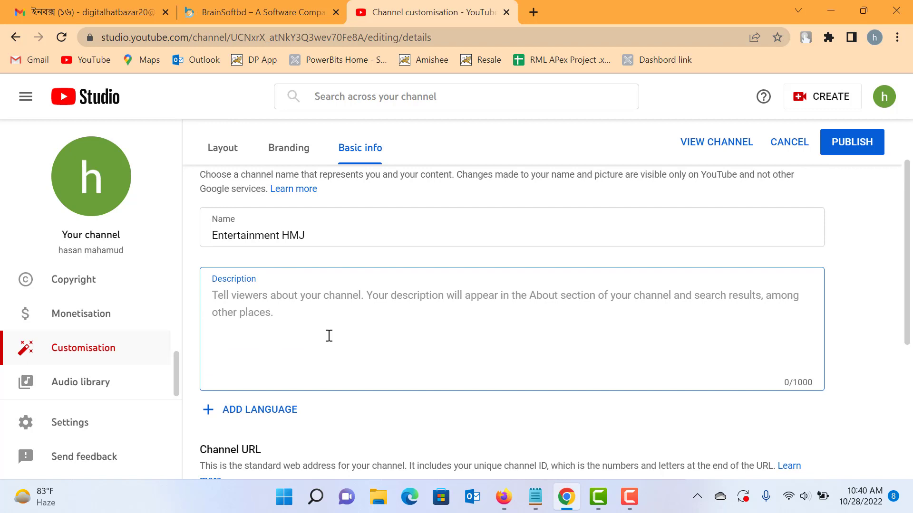
{"action": "type", "text": "w"}
{"action": "key", "text": "BackSpace"}
{"action": "type", "text": "w"}
{"action": "key", "text": "BackSpace"}
{"action": "type", "text": "Welcome to Ent"}
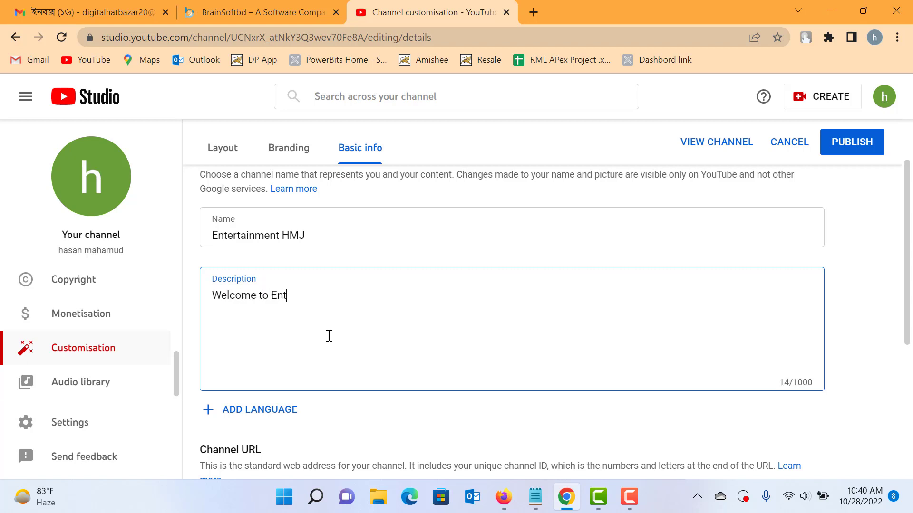
{"action": "type", "text": "ertain"}
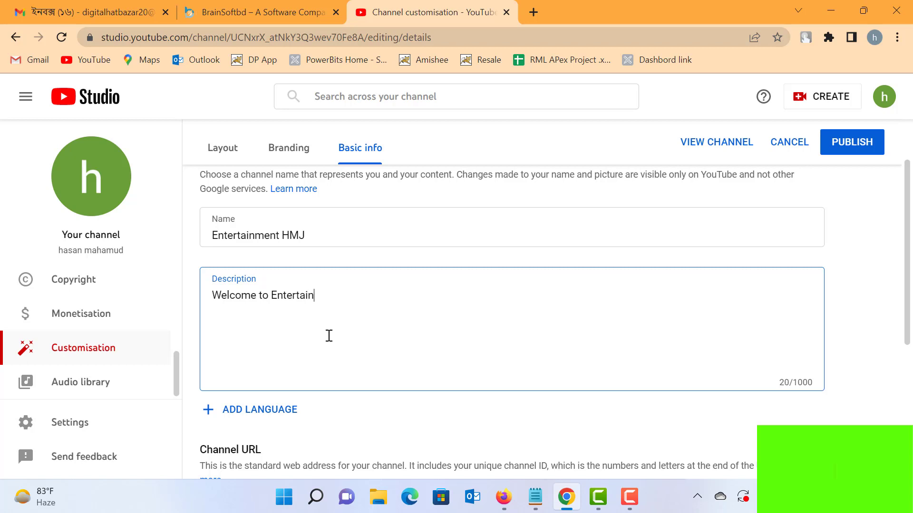
{"action": "type", "text": "ment HMJ YouTube channel "}
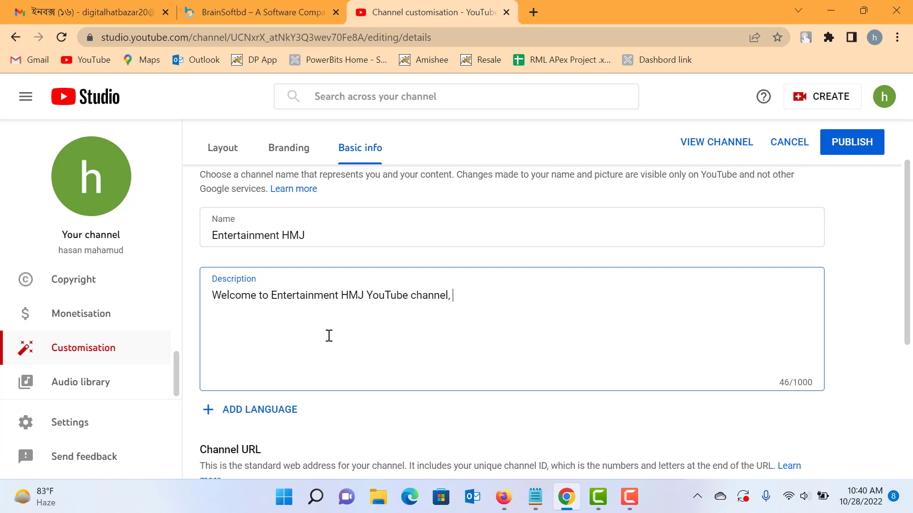
{"action": "type", "text": " Ww"}
{"action": "key", "text": "BackSpace"}
{"action": "type", "text": "e will show en"}
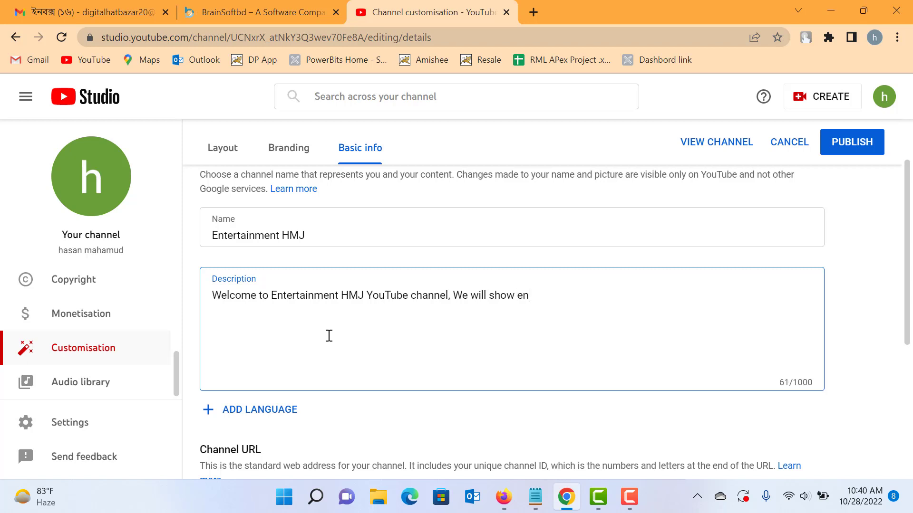
{"action": "type", "text": "ment related"}
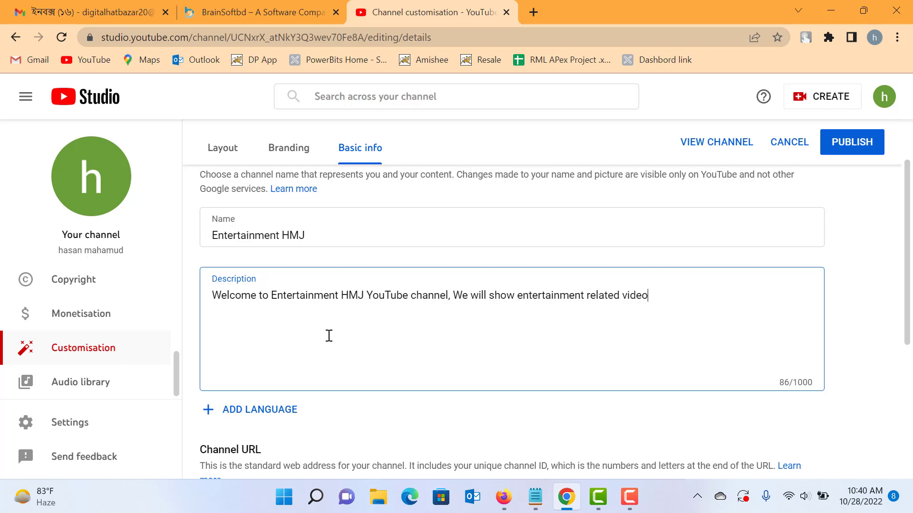
{"action": "type", "text": "video and"}
{"action": "key", "text": "BackSpace"}
{"action": "key", "text": "BackSpace"}
{"action": "key", "text": "BackSpace"}
{"action": "scroll", "coordinate": [320, 357], "scroll_direction": "down", "scroll_amount": 3}
{"action": "scroll", "coordinate": [320, 356], "scroll_direction": "up", "scroll_amount": 5}
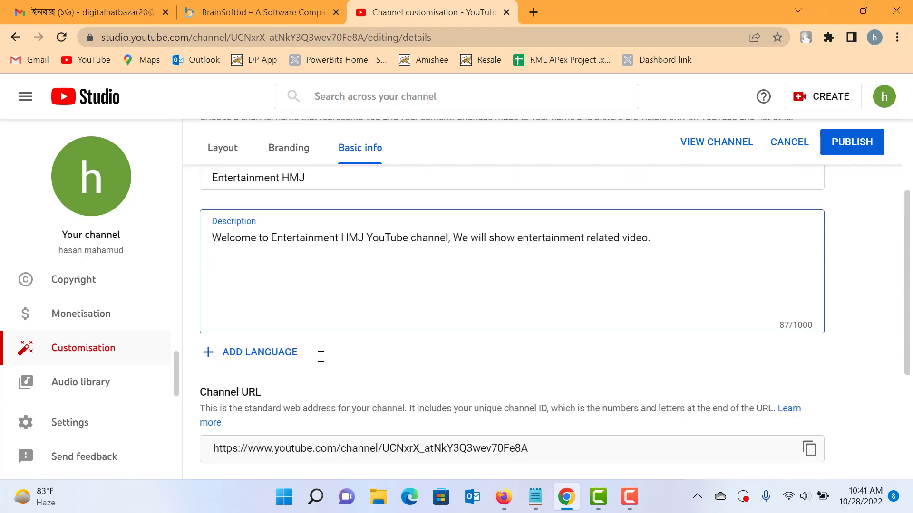
{"action": "scroll", "coordinate": [312, 386], "scroll_direction": "down", "scroll_amount": 2}
{"action": "scroll", "coordinate": [313, 397], "scroll_direction": "up", "scroll_amount": 1}
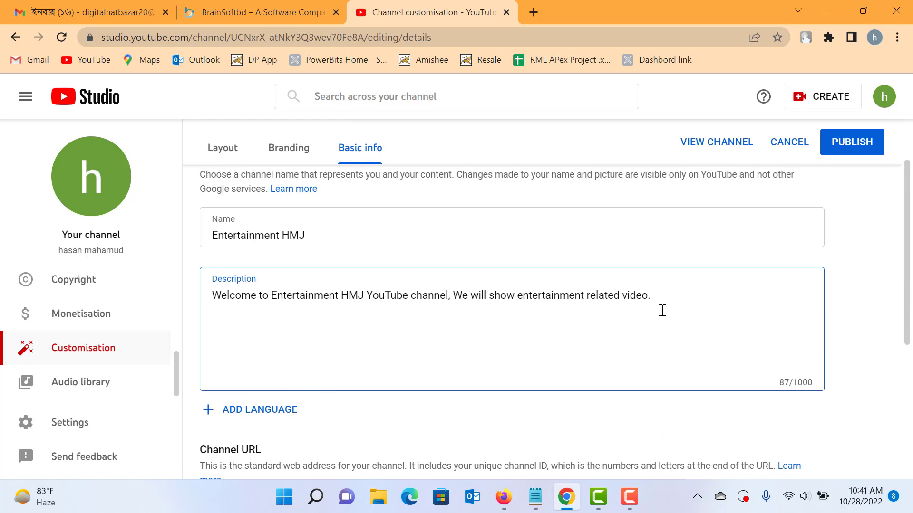
{"action": "key", "text": "Return"}
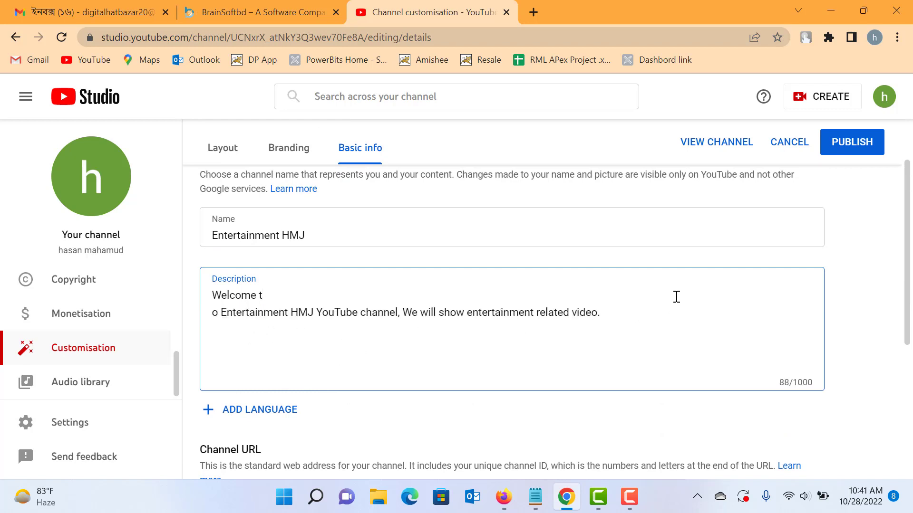
{"action": "key", "text": "BackSpace"}
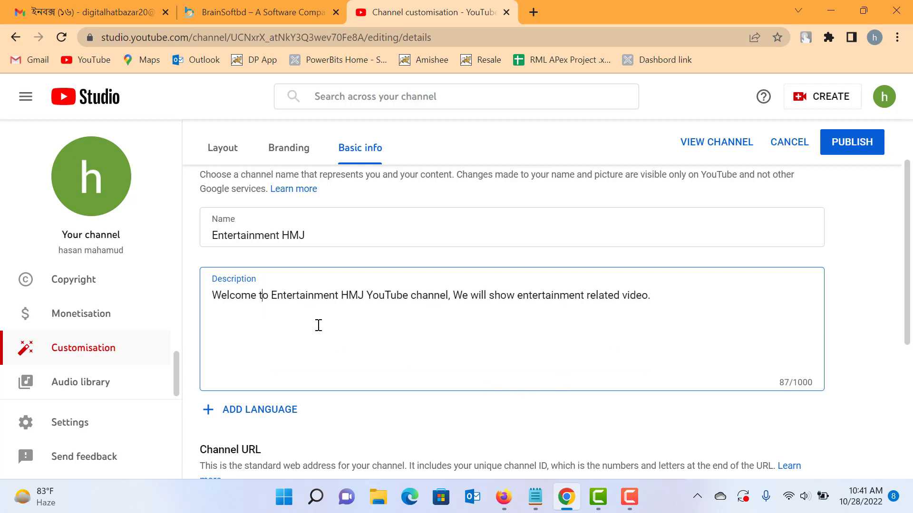
Review the channel URL and the links and contact info settings below it
{"action": "scroll", "coordinate": [313, 344], "scroll_direction": "down", "scroll_amount": 3}
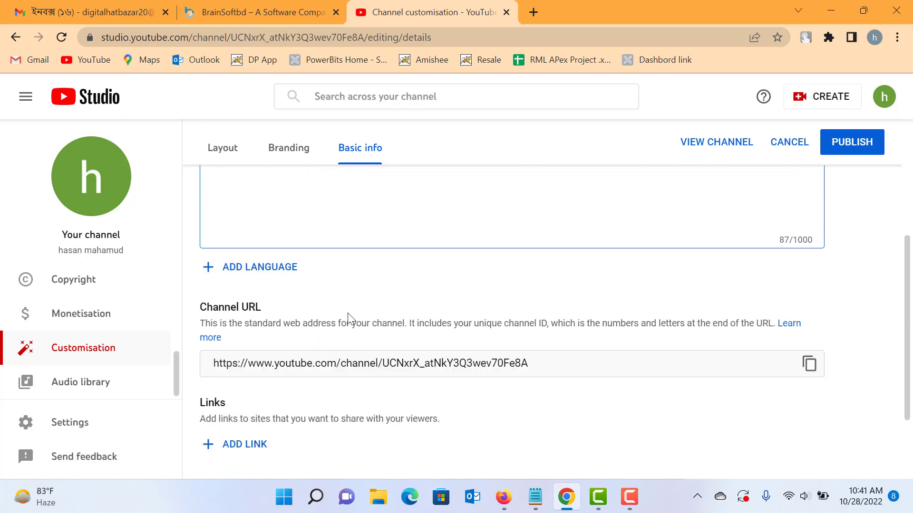
{"action": "scroll", "coordinate": [347, 313], "scroll_direction": "down", "scroll_amount": 1}
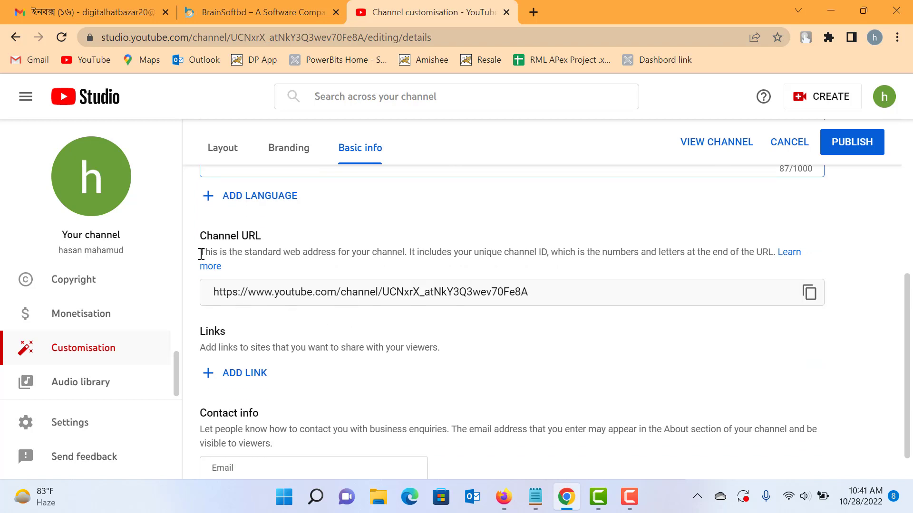
{"action": "left_click", "coordinate": [559, 295]}
{"action": "left_click_drag", "start_coordinate": [361, 295], "coordinate": [332, 322]}
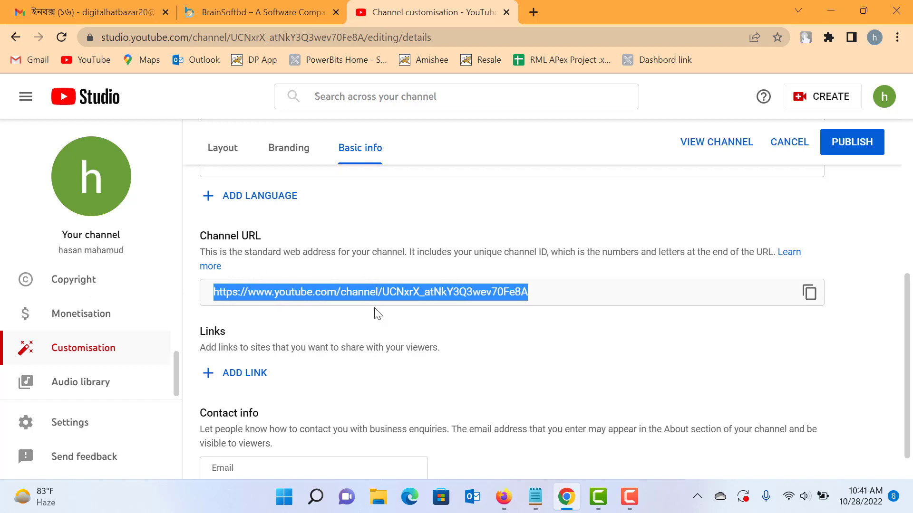
{"action": "scroll", "coordinate": [349, 348], "scroll_direction": "down", "scroll_amount": 1}
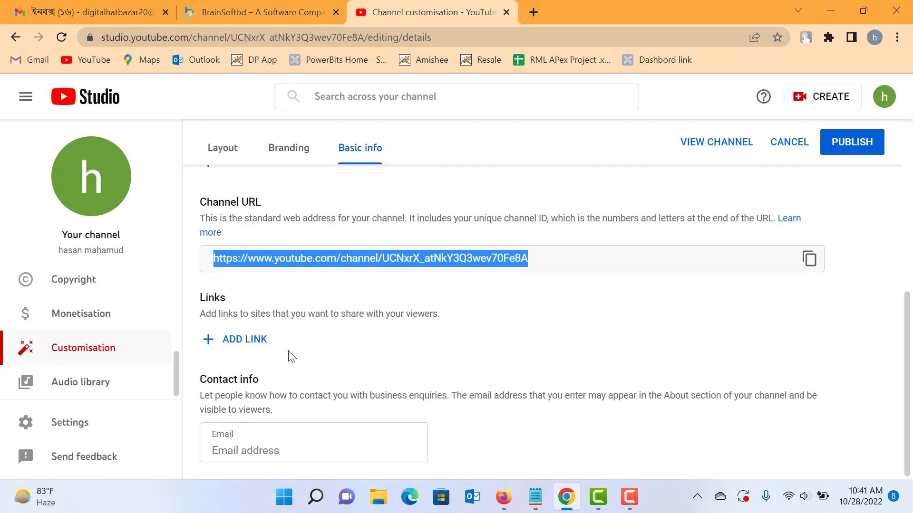
Add an empty link entry and examine its title and URL fields, the banner links option and the contact email field
{"action": "left_click", "coordinate": [209, 339]}
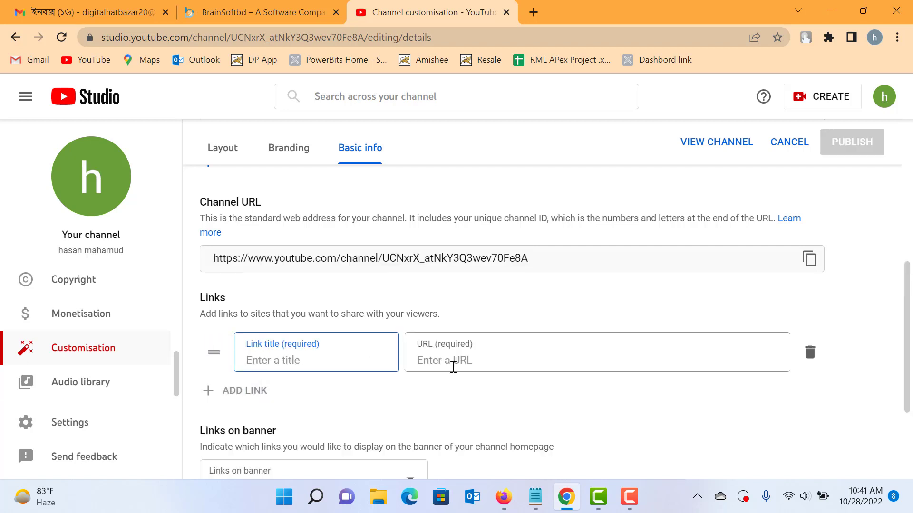
{"action": "scroll", "coordinate": [453, 366], "scroll_direction": "down", "scroll_amount": 3}
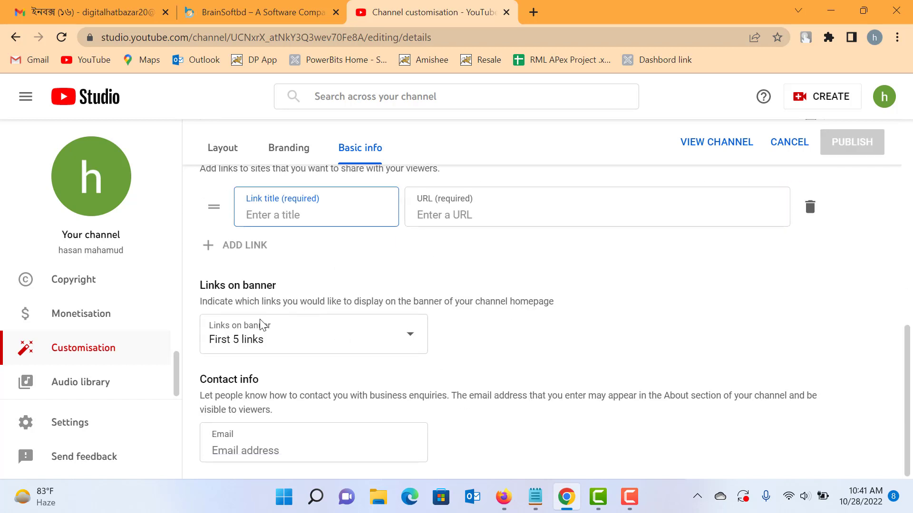
{"action": "scroll", "coordinate": [322, 263], "scroll_direction": "up", "scroll_amount": 2}
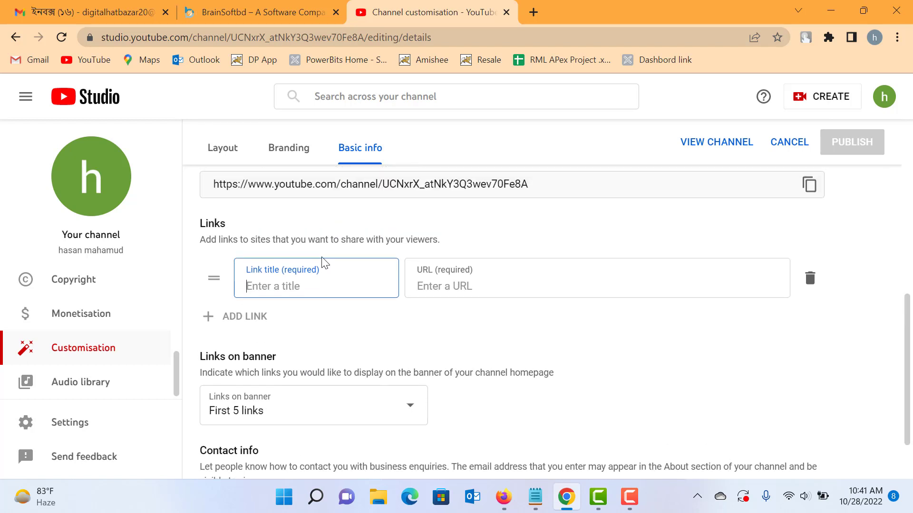
{"action": "scroll", "coordinate": [322, 263], "scroll_direction": "up", "scroll_amount": 3}
{"action": "scroll", "coordinate": [361, 337], "scroll_direction": "down", "scroll_amount": 3}
{"action": "scroll", "coordinate": [327, 301], "scroll_direction": "down", "scroll_amount": 2}
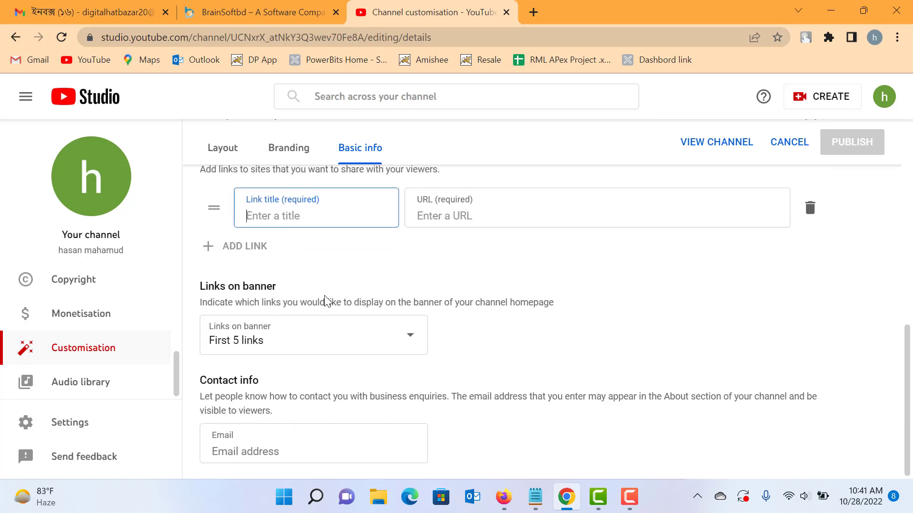
{"action": "left_click", "coordinate": [311, 444]}
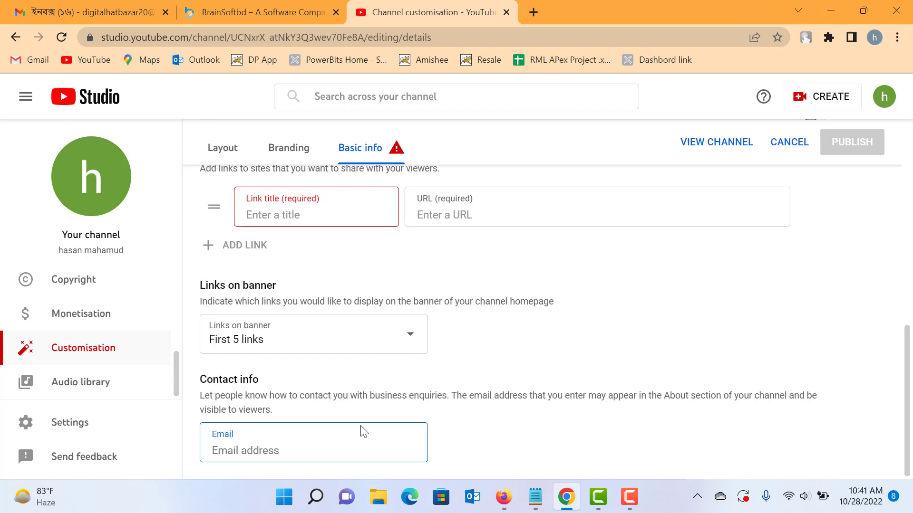
Recheck the name and description, and remove the empty link entry from the channel links
{"action": "scroll", "coordinate": [302, 414], "scroll_direction": "up", "scroll_amount": 1}
{"action": "scroll", "coordinate": [328, 408], "scroll_direction": "up", "scroll_amount": 4}
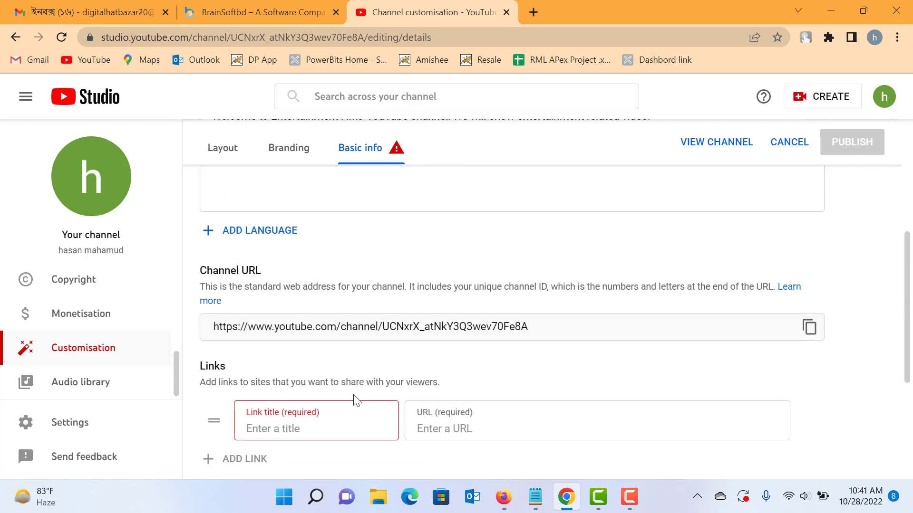
{"action": "scroll", "coordinate": [304, 376], "scroll_direction": "up", "scroll_amount": 5}
{"action": "scroll", "coordinate": [319, 358], "scroll_direction": "up", "scroll_amount": 1}
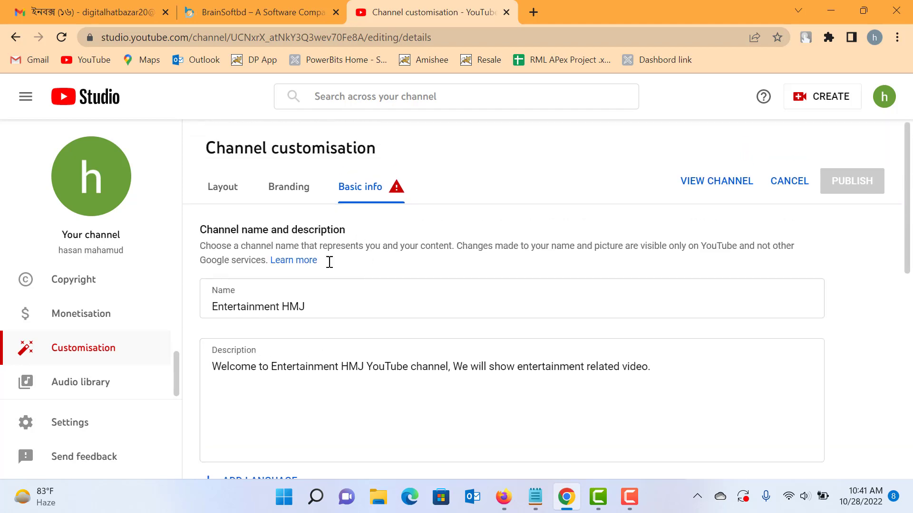
{"action": "left_click", "coordinate": [332, 387]}
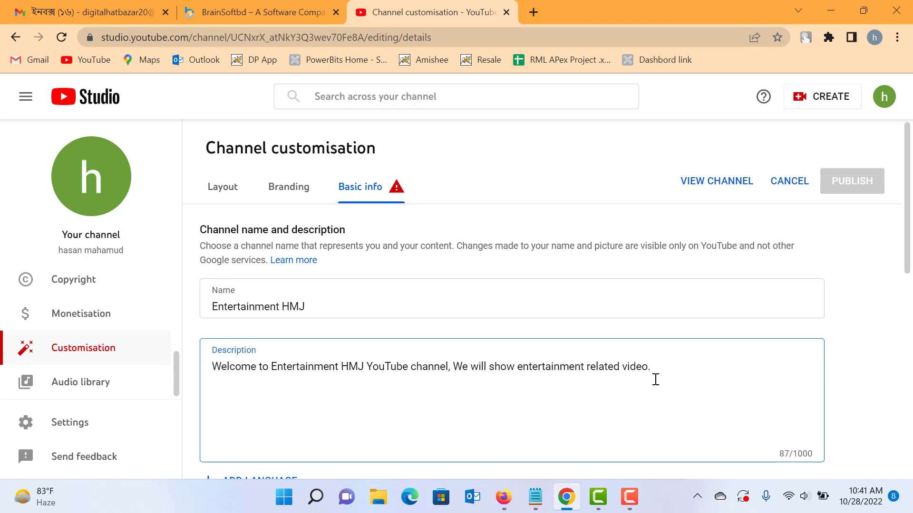
{"action": "scroll", "coordinate": [665, 367], "scroll_direction": "down", "scroll_amount": 5}
{"action": "scroll", "coordinate": [529, 337], "scroll_direction": "down", "scroll_amount": 1}
{"action": "scroll", "coordinate": [289, 265], "scroll_direction": "up", "scroll_amount": 1}
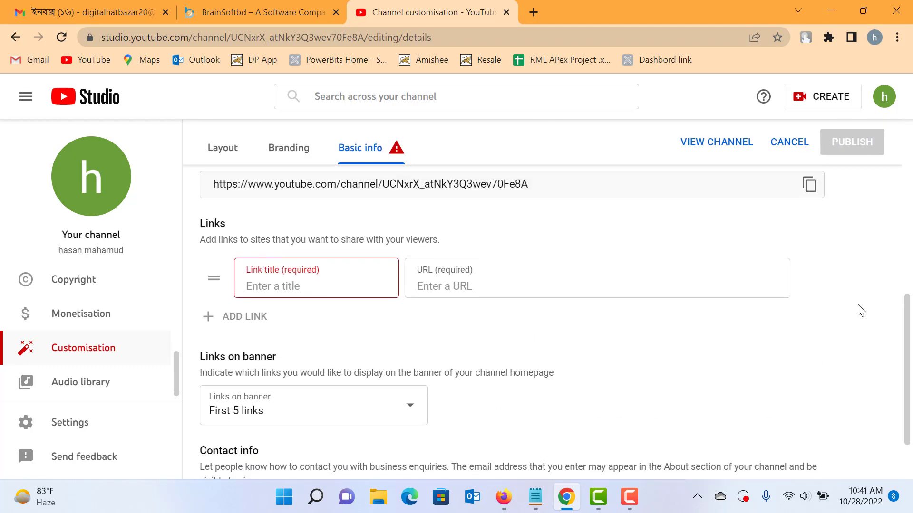
{"action": "left_click", "coordinate": [809, 279]}
Check the basic info once more and publish the new channel name and description
{"action": "scroll", "coordinate": [511, 321], "scroll_direction": "up", "scroll_amount": 5}
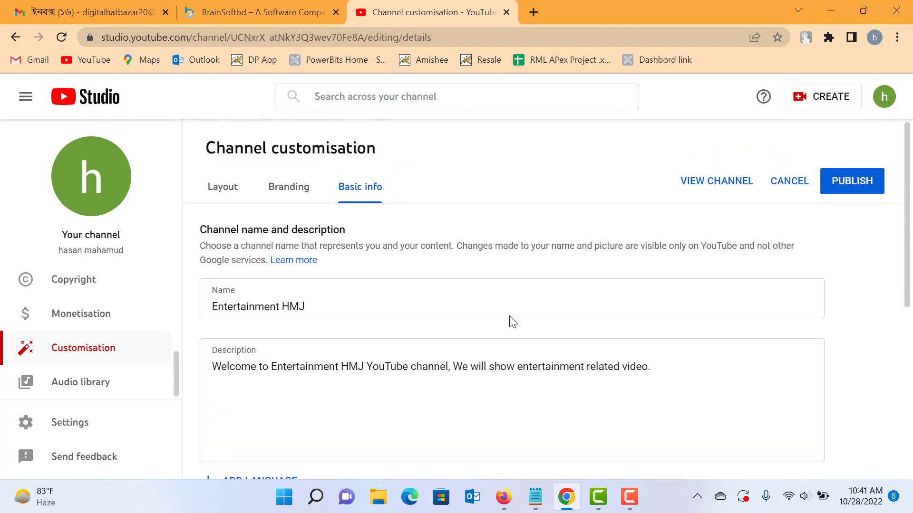
{"action": "scroll", "coordinate": [387, 361], "scroll_direction": "down", "scroll_amount": 3}
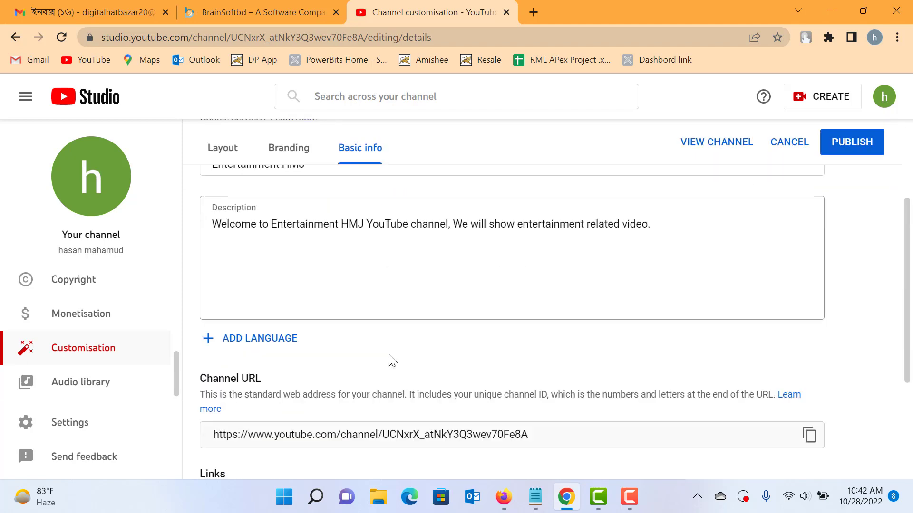
{"action": "scroll", "coordinate": [392, 361], "scroll_direction": "down", "scroll_amount": 3}
{"action": "scroll", "coordinate": [390, 361], "scroll_direction": "up", "scroll_amount": 4}
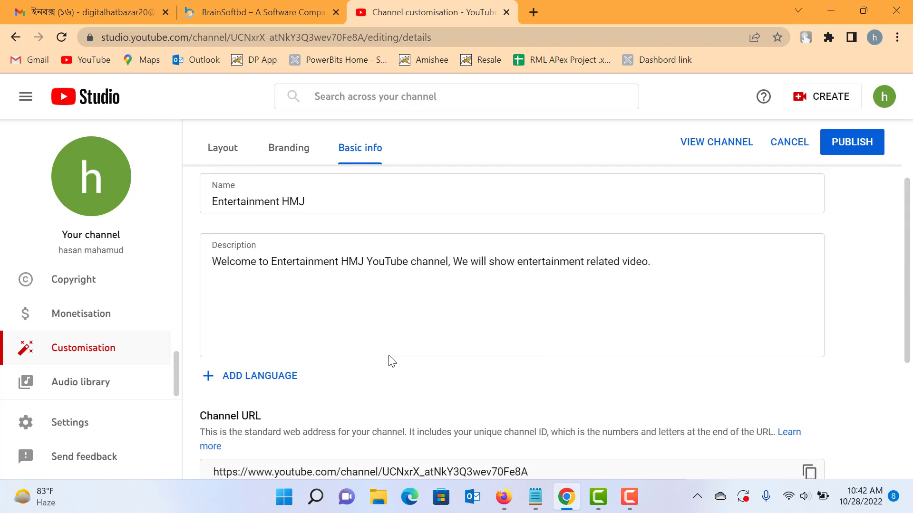
{"action": "left_click", "coordinate": [867, 151]}
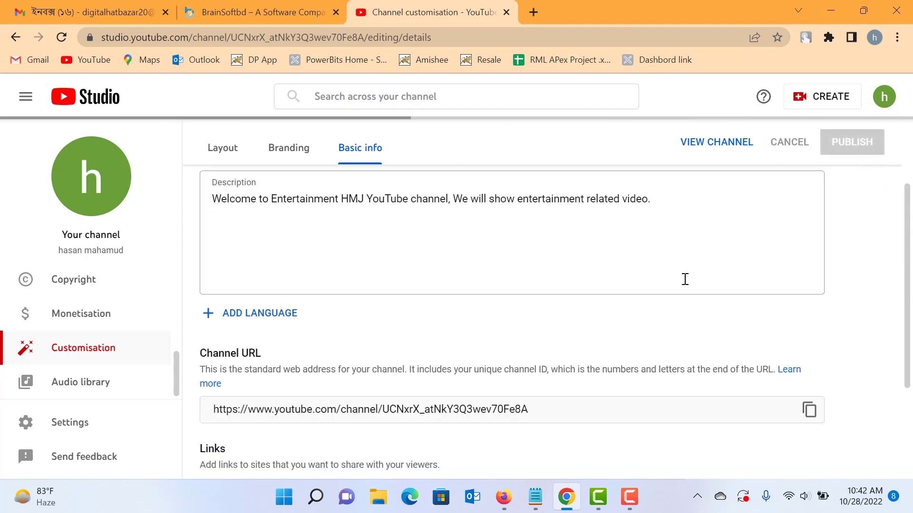
Review the published channel name, description and channel URL in the basic info settings
{"action": "scroll", "coordinate": [685, 279], "scroll_direction": "up", "scroll_amount": 3}
{"action": "left_click_drag", "start_coordinate": [200, 259], "coordinate": [519, 307]}
{"action": "left_click_drag", "start_coordinate": [699, 307], "coordinate": [280, 286]}
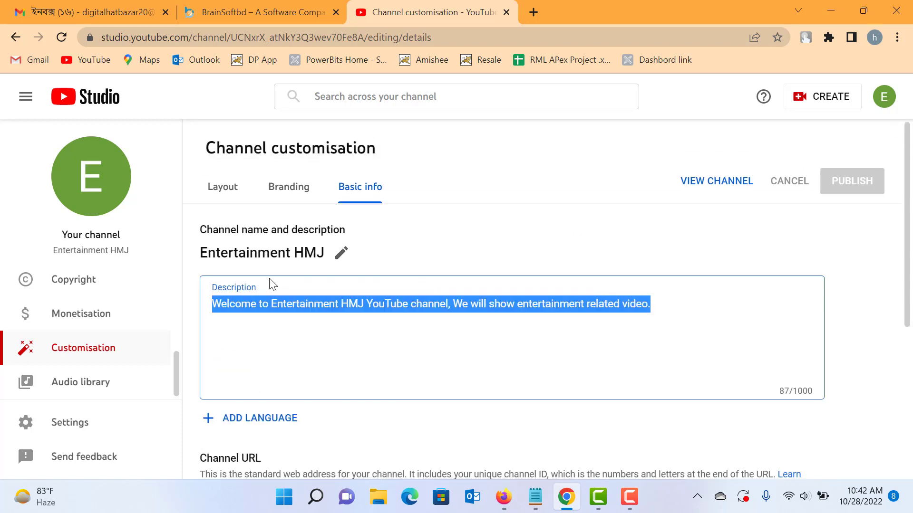
{"action": "scroll", "coordinate": [276, 354], "scroll_direction": "down", "scroll_amount": 3}
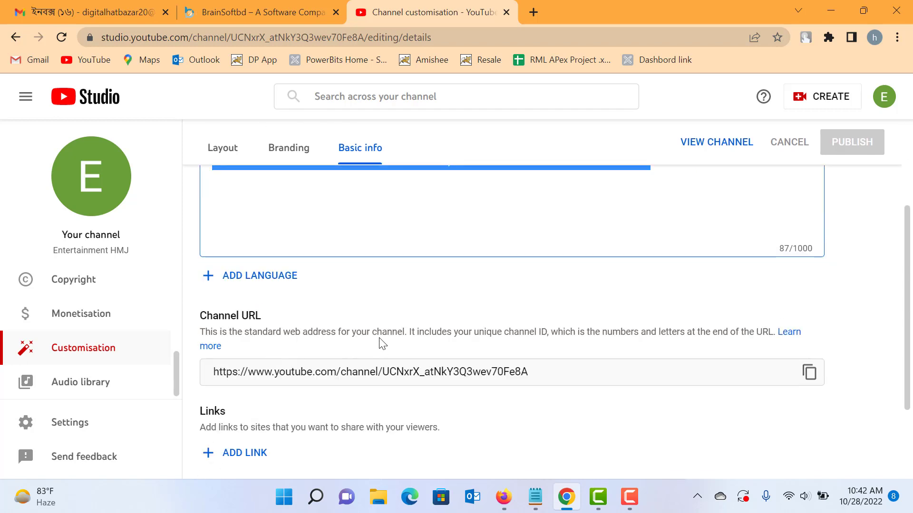
{"action": "scroll", "coordinate": [379, 342], "scroll_direction": "up", "scroll_amount": 3}
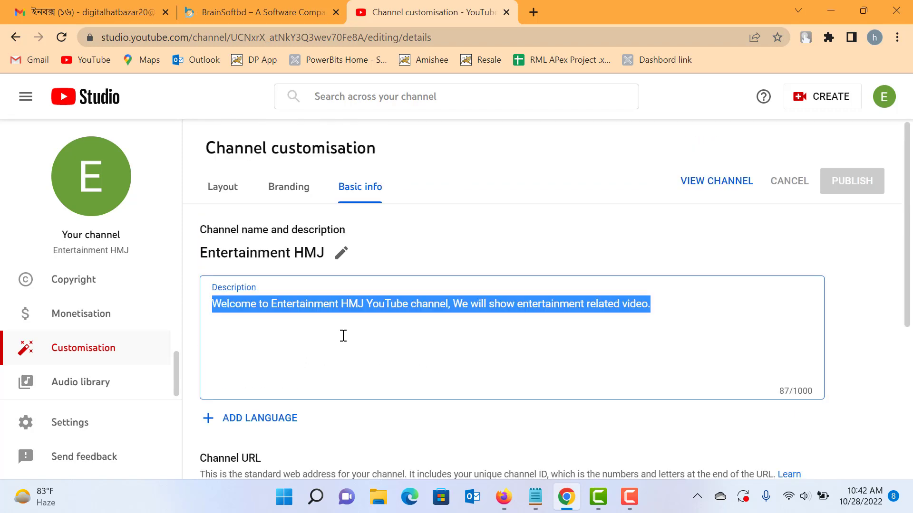
{"action": "scroll", "coordinate": [509, 361], "scroll_direction": "down", "scroll_amount": 5}
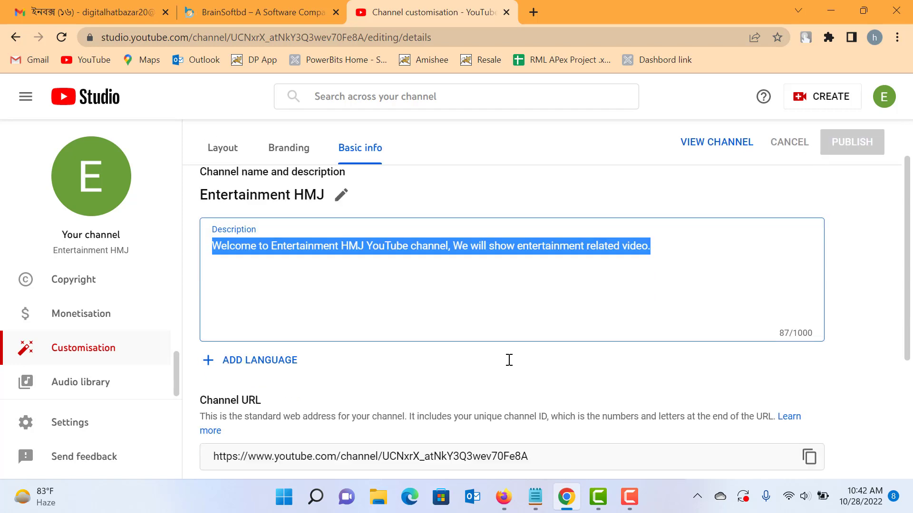
{"action": "scroll", "coordinate": [510, 360], "scroll_direction": "up", "scroll_amount": 5}
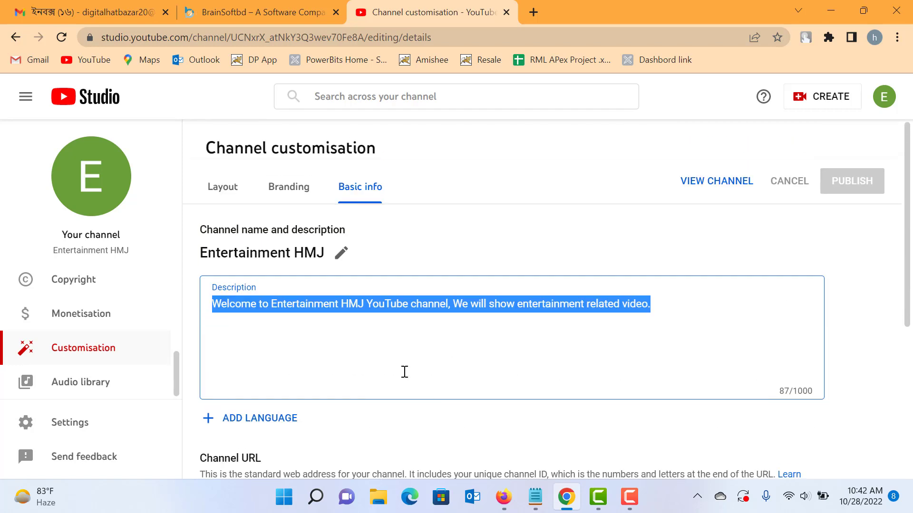
{"action": "left_click", "coordinate": [288, 350]}
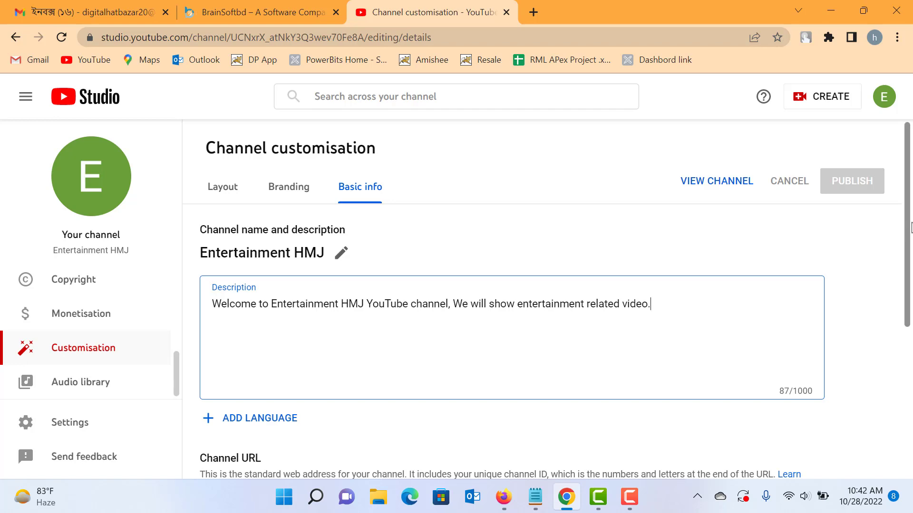
{"action": "mouse_move", "coordinate": [908, 222]}
{"action": "left_mouse_down"}
{"action": "mouse_move", "coordinate": [908, 338]}
{"action": "mouse_move", "coordinate": [911, 205]}
{"action": "left_mouse_up"}
{"action": "left_click_drag", "start_coordinate": [656, 307], "coordinate": [163, 312]}
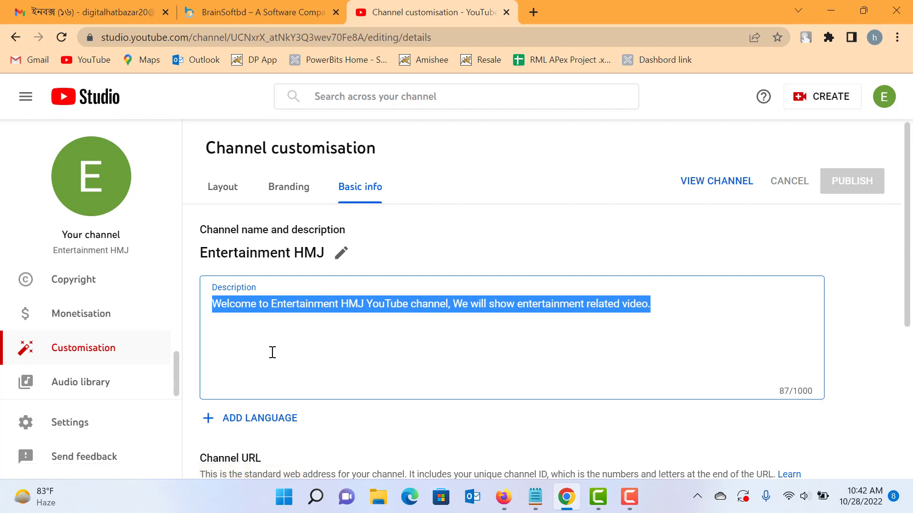
Show the channel's branding settings and look over the picture, banner image and video watermark sections
{"action": "left_click", "coordinate": [288, 187]}
{"action": "scroll", "coordinate": [375, 297], "scroll_direction": "down", "scroll_amount": 3}
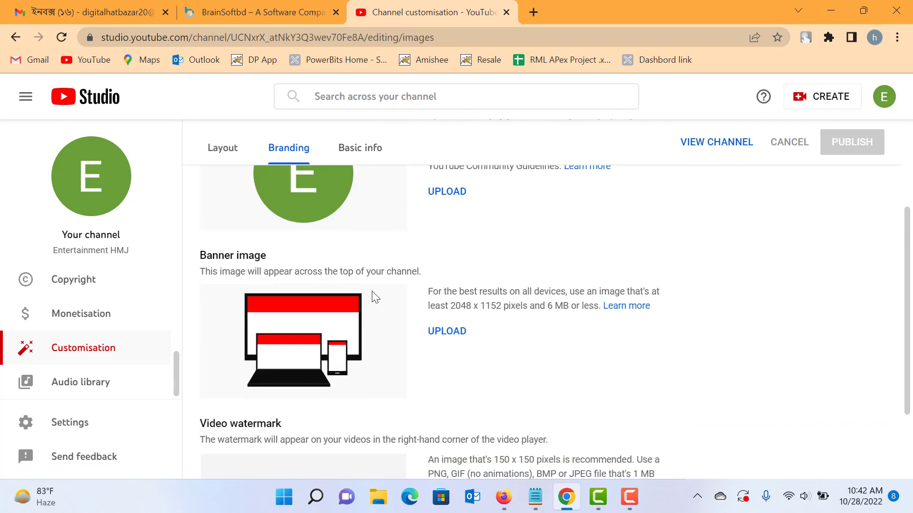
{"action": "scroll", "coordinate": [376, 297], "scroll_direction": "up", "scroll_amount": 3}
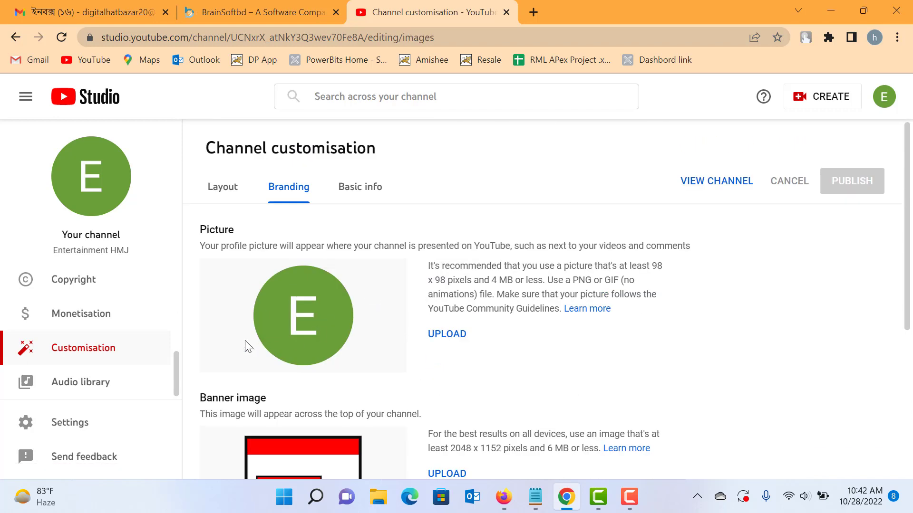
{"action": "scroll", "coordinate": [335, 339], "scroll_direction": "down", "scroll_amount": 3}
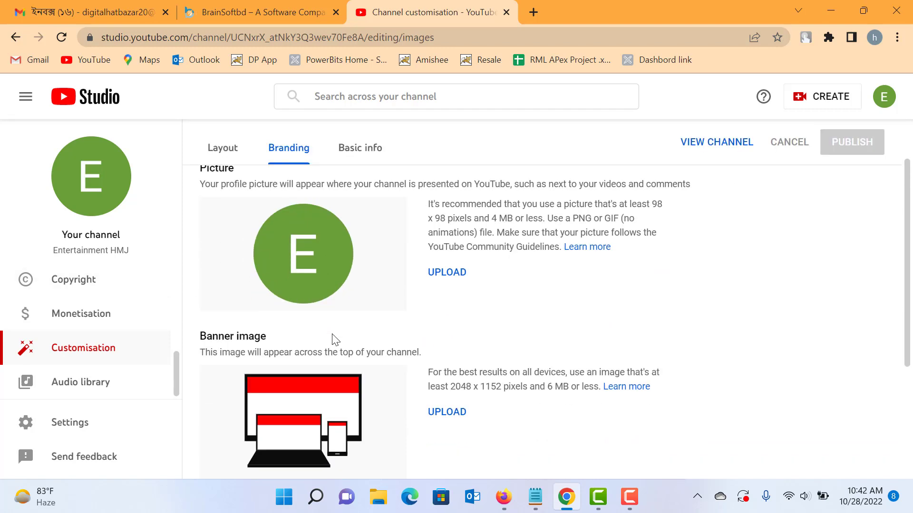
{"action": "scroll", "coordinate": [349, 334], "scroll_direction": "up", "scroll_amount": 3}
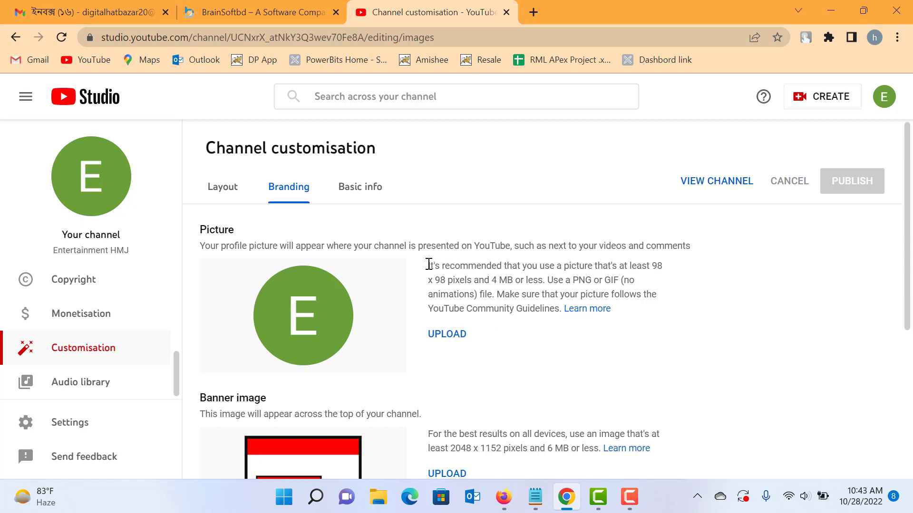
Read the size, file size and format recommendations for the channel's profile picture
{"action": "left_click_drag", "start_coordinate": [431, 265], "coordinate": [559, 310]}
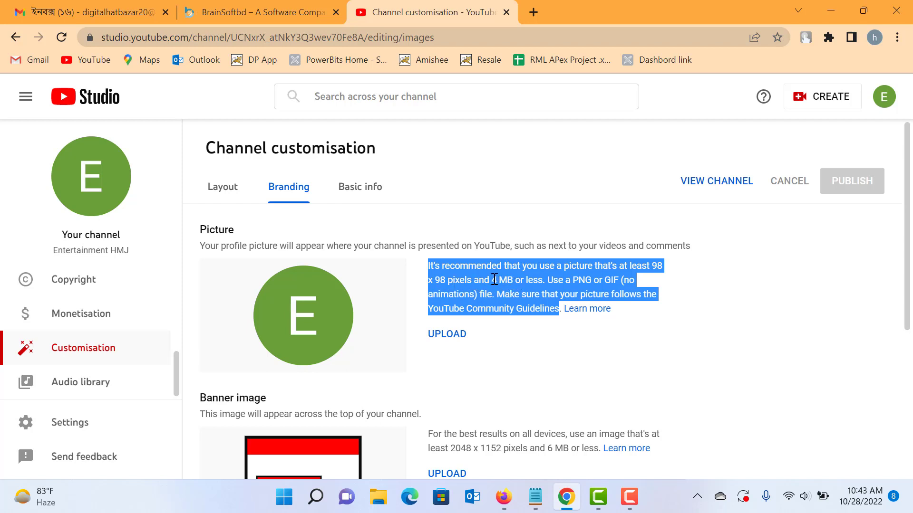
{"action": "left_click_drag", "start_coordinate": [512, 280], "coordinate": [420, 270]}
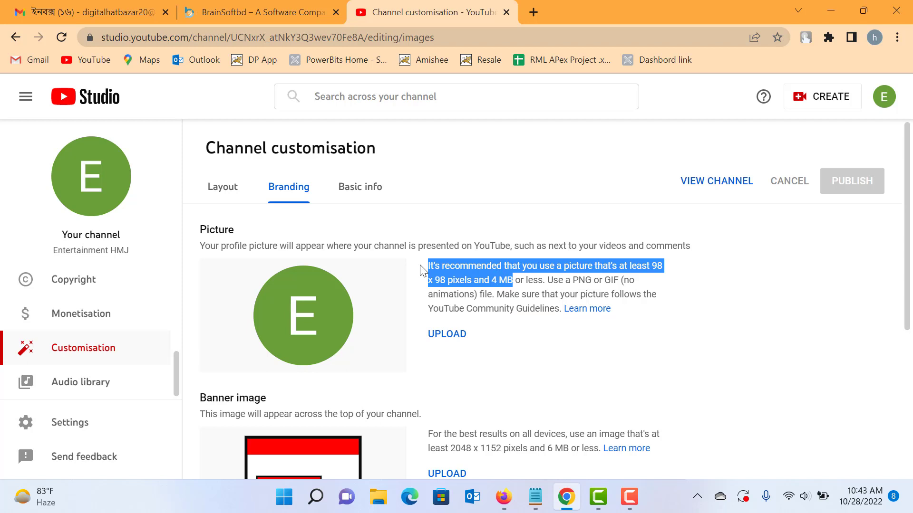
{"action": "left_click_drag", "start_coordinate": [628, 317], "coordinate": [434, 267]}
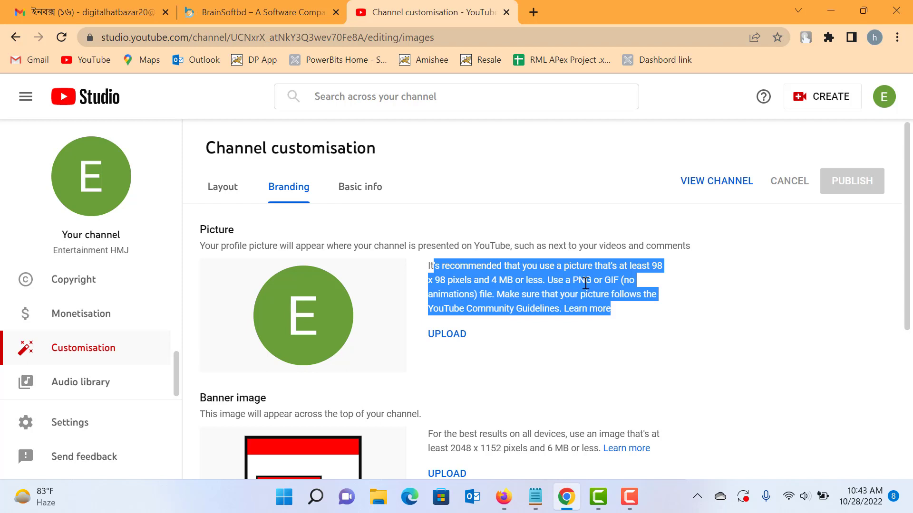
{"action": "left_click", "coordinate": [631, 342]}
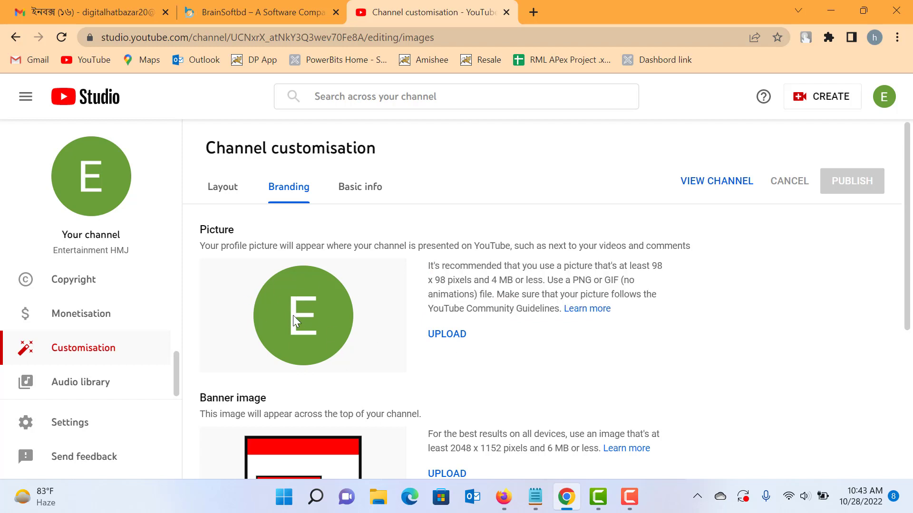
Upload the image "final" as the channel's profile picture and accept its default circular crop
{"action": "left_click", "coordinate": [444, 335]}
{"action": "left_click", "coordinate": [281, 183]}
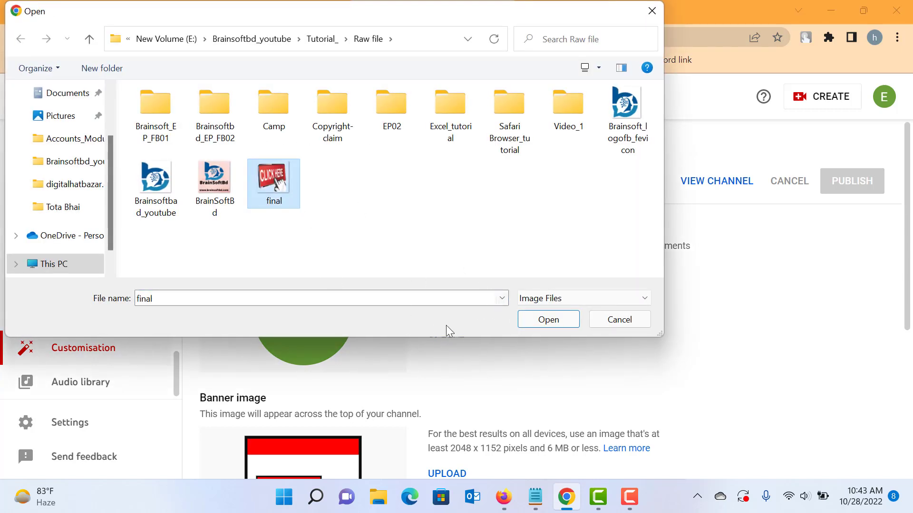
{"action": "left_click", "coordinate": [560, 323]}
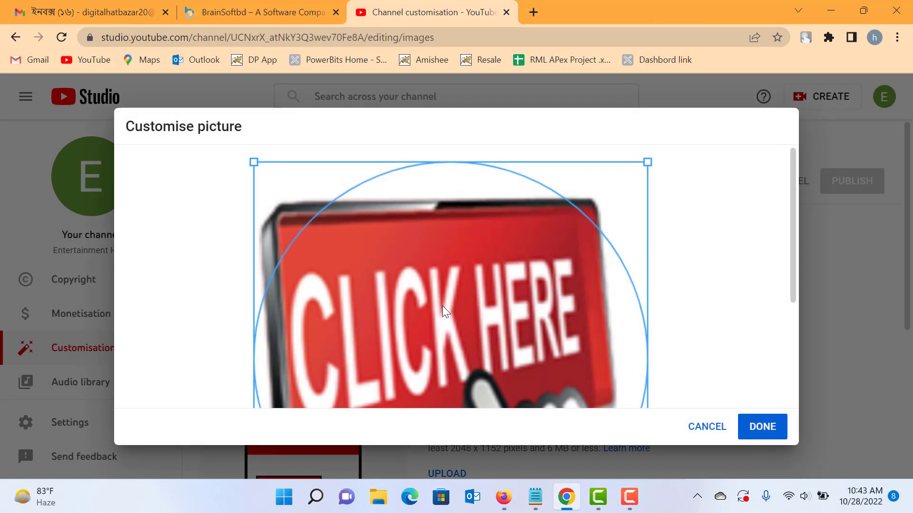
{"action": "scroll", "coordinate": [497, 305], "scroll_direction": "down", "scroll_amount": 3}
{"action": "scroll", "coordinate": [498, 305], "scroll_direction": "up", "scroll_amount": 3}
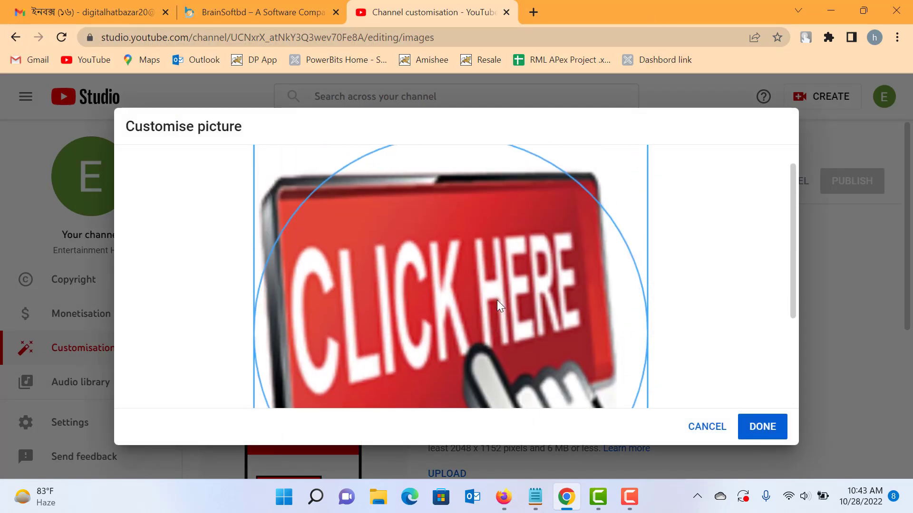
{"action": "left_click", "coordinate": [749, 426]}
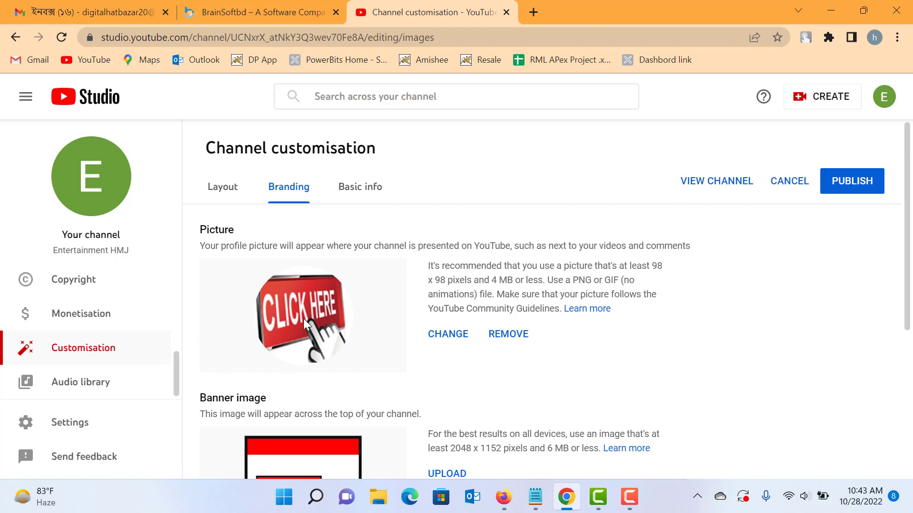
Read the recommended image dimensions and file size for the channel's banner image
{"action": "scroll", "coordinate": [303, 318], "scroll_direction": "down", "scroll_amount": 3}
{"action": "scroll", "coordinate": [303, 319], "scroll_direction": "up", "scroll_amount": 3}
{"action": "scroll", "coordinate": [285, 299], "scroll_direction": "down", "scroll_amount": 3}
{"action": "scroll", "coordinate": [300, 324], "scroll_direction": "down", "scroll_amount": 1}
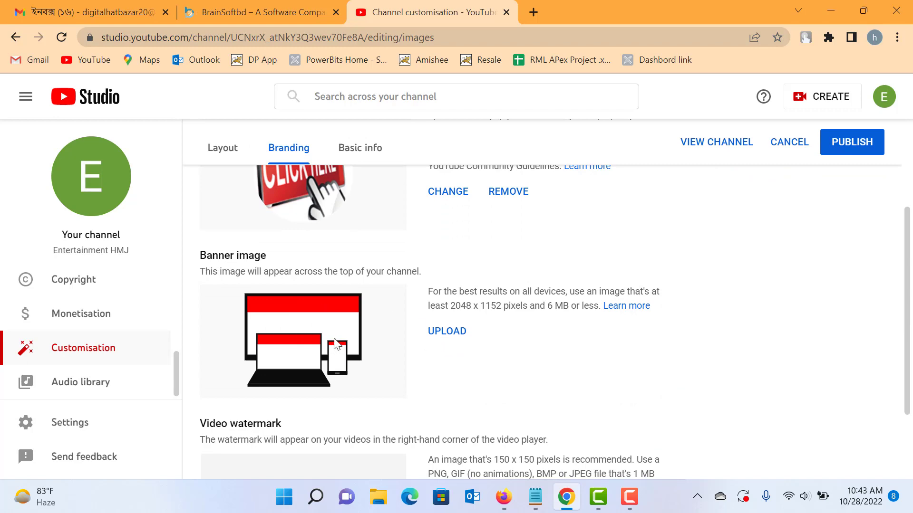
{"action": "scroll", "coordinate": [335, 343], "scroll_direction": "up", "scroll_amount": 3}
{"action": "scroll", "coordinate": [335, 343], "scroll_direction": "down", "scroll_amount": 3}
{"action": "left_click_drag", "start_coordinate": [434, 291], "coordinate": [626, 292]}
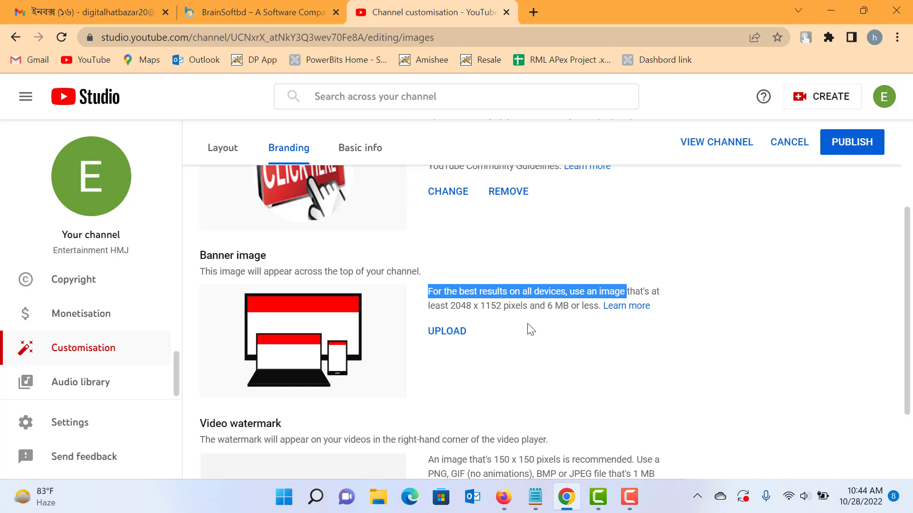
{"action": "left_click_drag", "start_coordinate": [599, 309], "coordinate": [425, 287]}
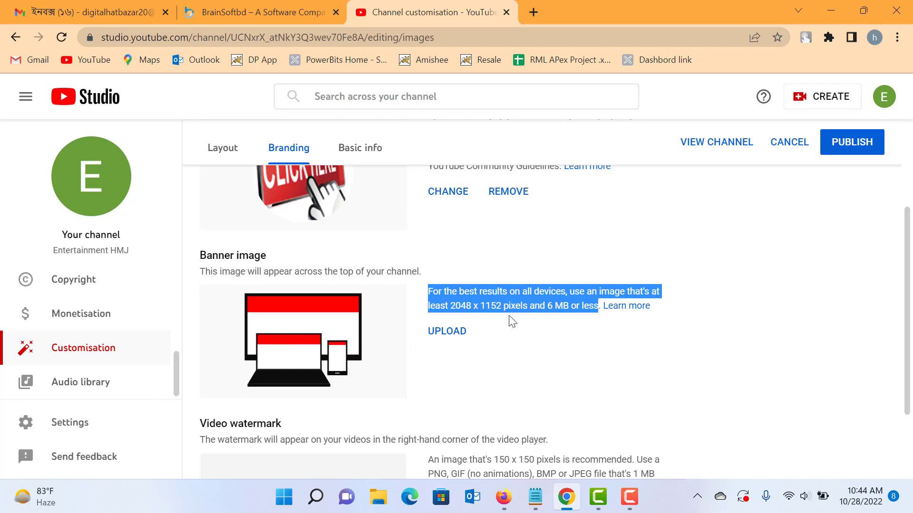
{"action": "left_click", "coordinate": [571, 331]}
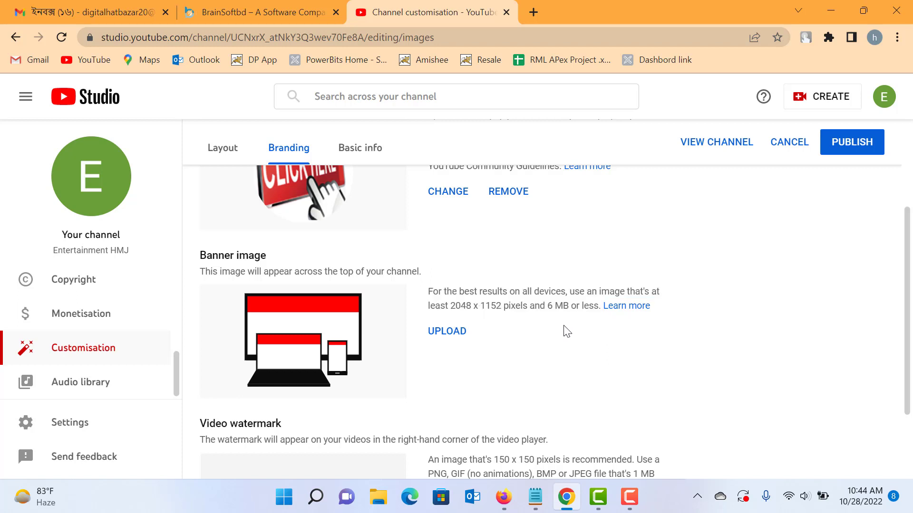
{"action": "left_click_drag", "start_coordinate": [553, 306], "coordinate": [313, 332]}
Read the placement, dimension, format and file size recommendations for the video watermark
{"action": "scroll", "coordinate": [312, 330], "scroll_direction": "down", "scroll_amount": 2}
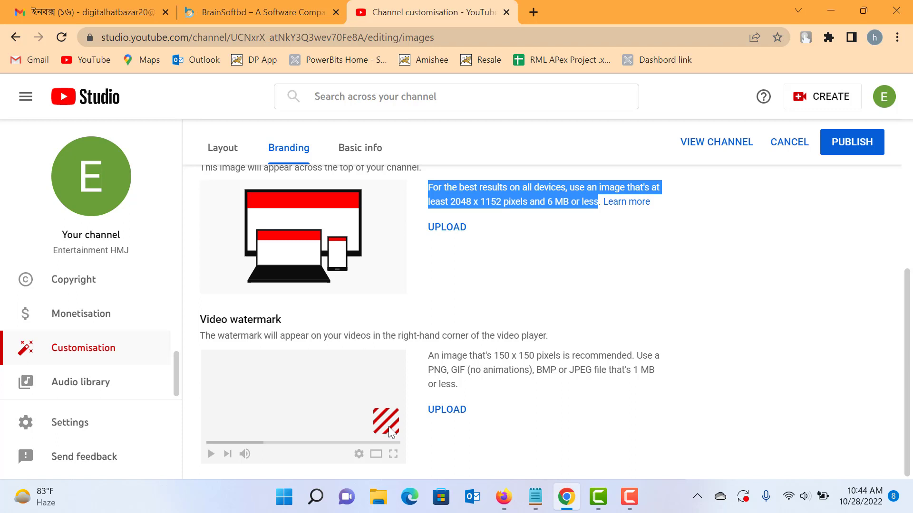
{"action": "left_click", "coordinate": [305, 323]}
{"action": "left_click_drag", "start_coordinate": [305, 323], "coordinate": [195, 323]}
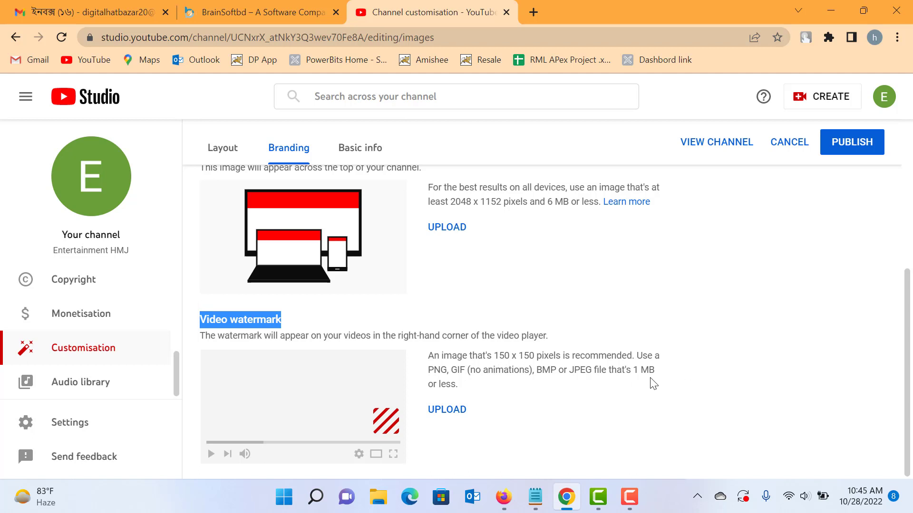
{"action": "double_click", "coordinate": [437, 370]}
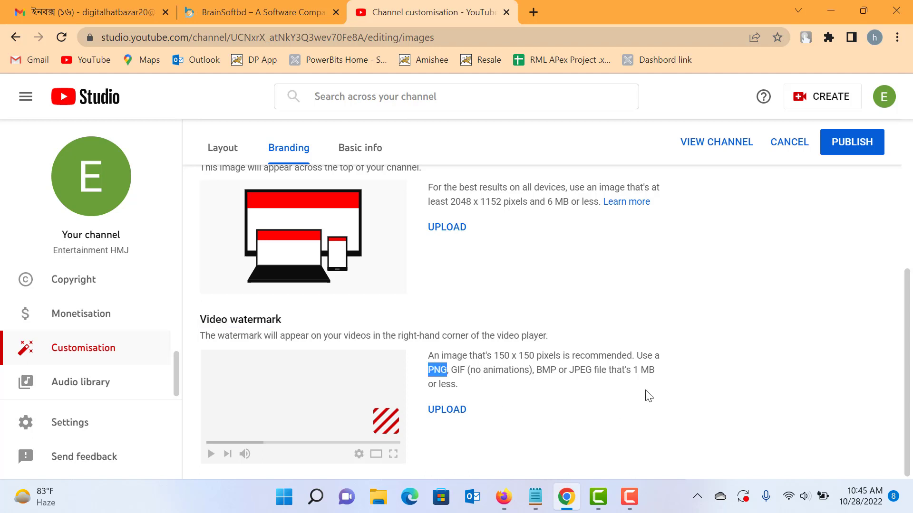
{"action": "left_click_drag", "start_coordinate": [656, 371], "coordinate": [611, 371]}
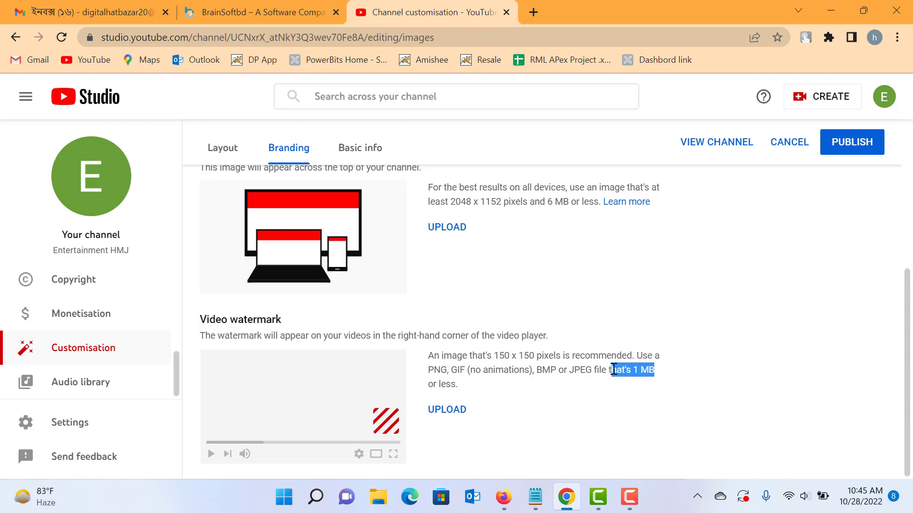
Look over the branding sections once more and publish the new profile picture
{"action": "scroll", "coordinate": [501, 421], "scroll_direction": "up", "scroll_amount": 5}
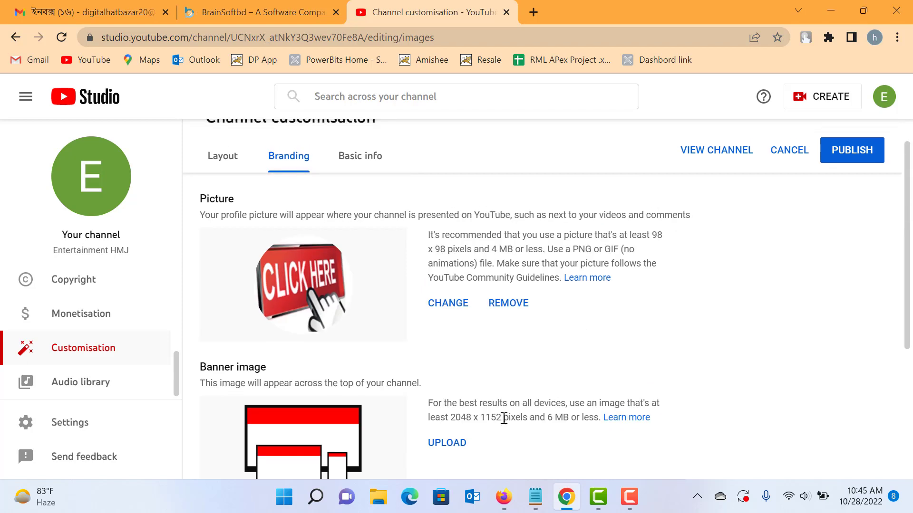
{"action": "scroll", "coordinate": [503, 419], "scroll_direction": "down", "scroll_amount": 5}
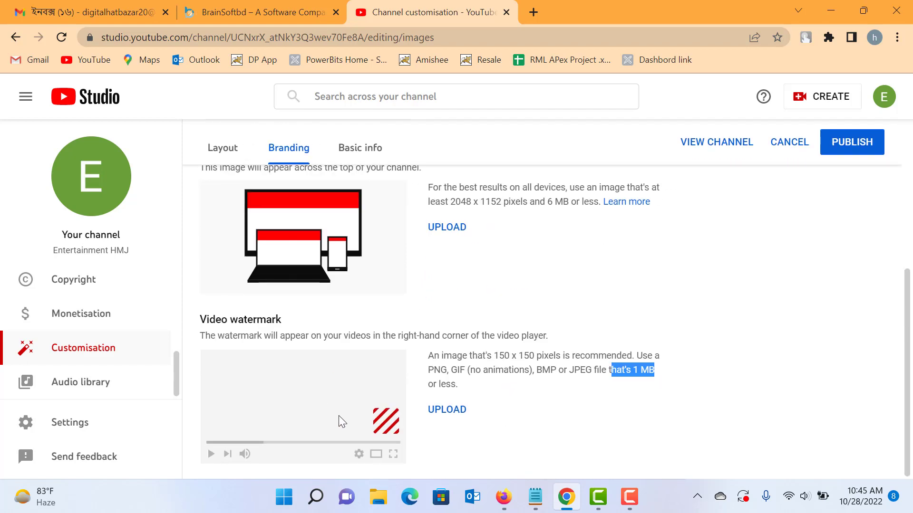
{"action": "scroll", "coordinate": [338, 416], "scroll_direction": "up", "scroll_amount": 5}
{"action": "scroll", "coordinate": [340, 343], "scroll_direction": "down", "scroll_amount": 4}
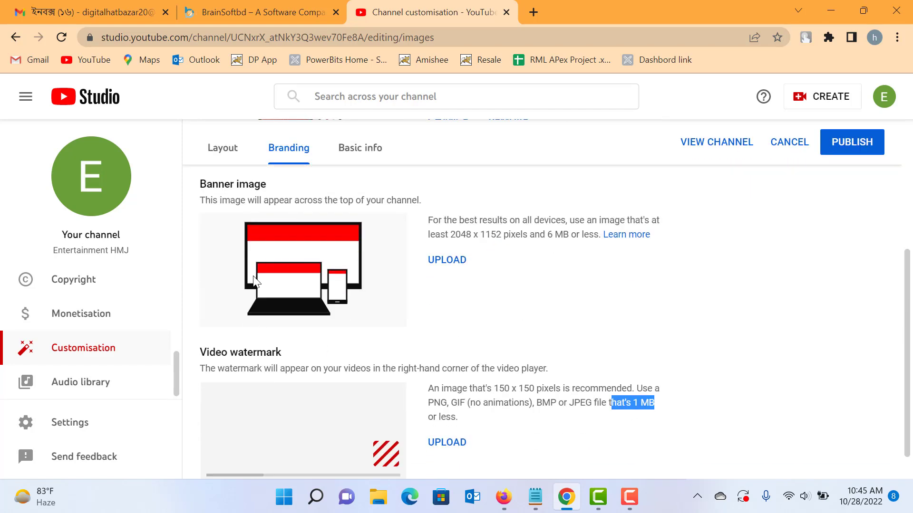
{"action": "scroll", "coordinate": [301, 281], "scroll_direction": "up", "scroll_amount": 4}
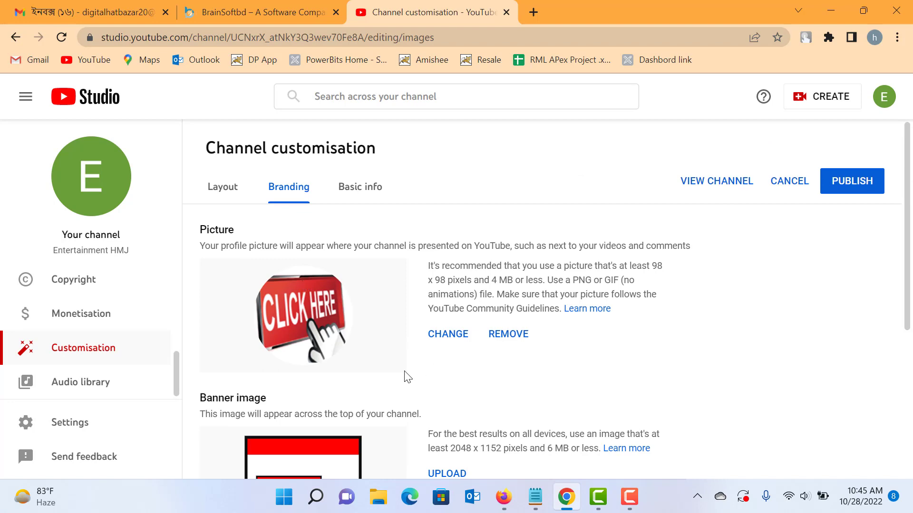
{"action": "scroll", "coordinate": [577, 370], "scroll_direction": "down", "scroll_amount": 1}
{"action": "scroll", "coordinate": [577, 371], "scroll_direction": "down", "scroll_amount": 4}
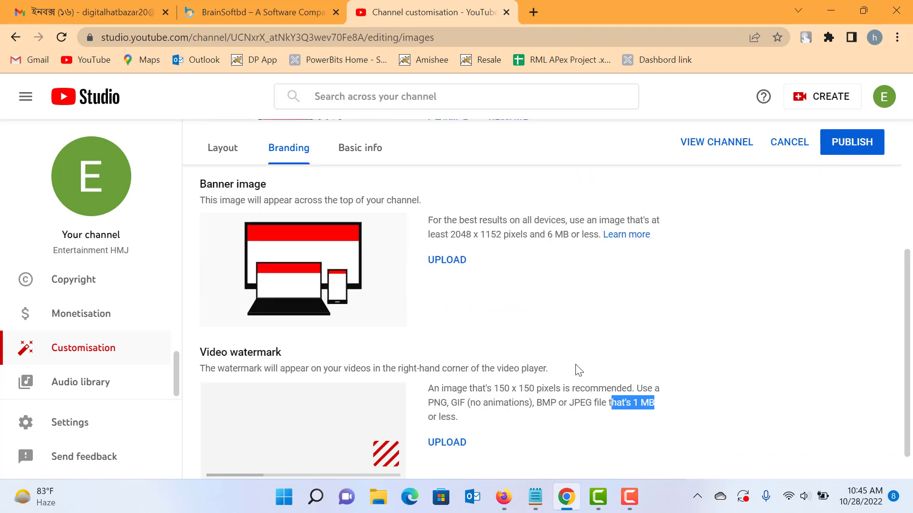
{"action": "scroll", "coordinate": [576, 371], "scroll_direction": "up", "scroll_amount": 5}
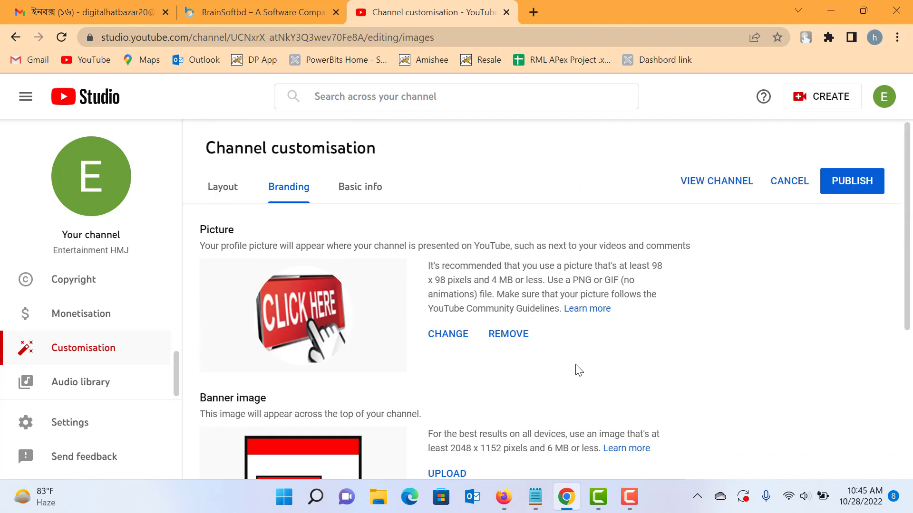
{"action": "left_click", "coordinate": [864, 192]}
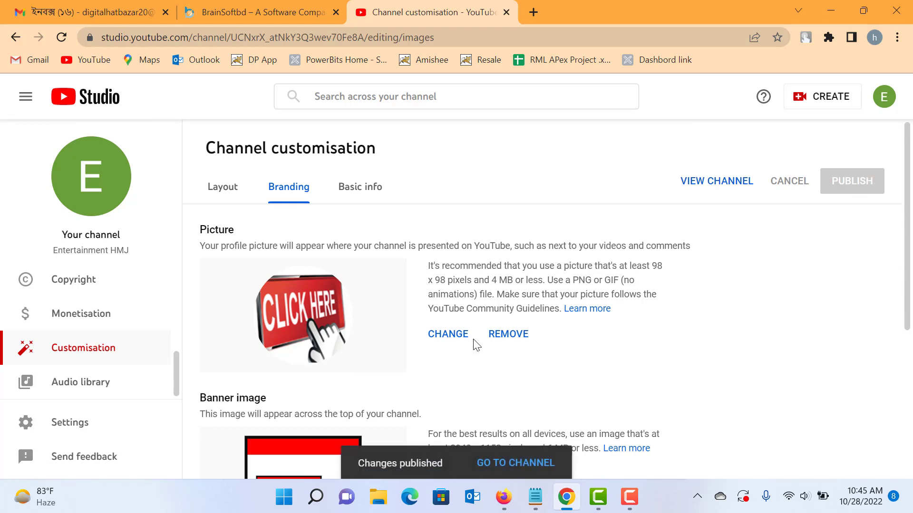
{"action": "scroll", "coordinate": [477, 344], "scroll_direction": "down", "scroll_amount": 3}
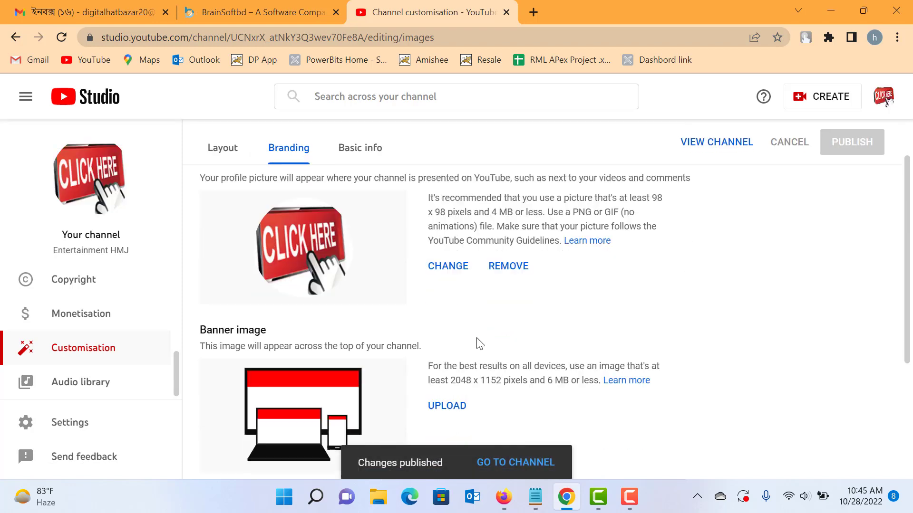
{"action": "scroll", "coordinate": [480, 343], "scroll_direction": "up", "scroll_amount": 3}
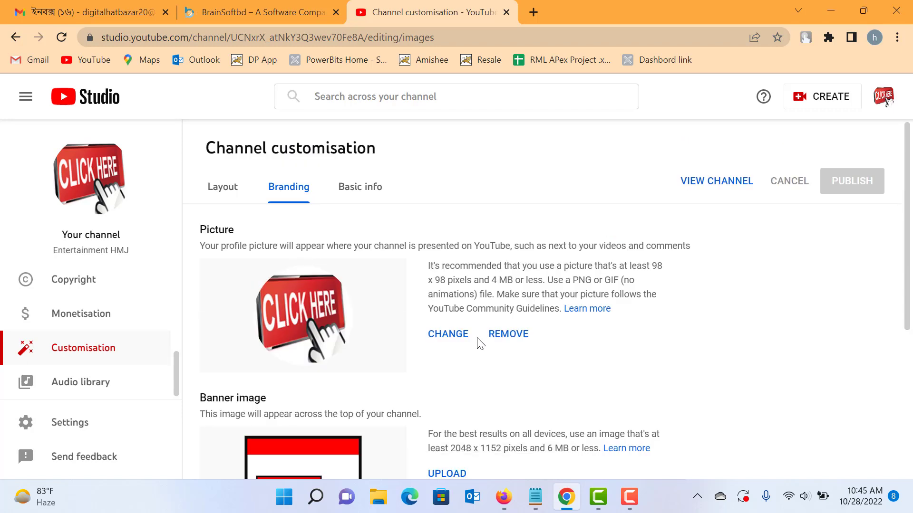
Switch to Firefox and examine the banner, profile picture and homepage content of the existing BrainSoftbd channel
{"action": "left_click", "coordinate": [504, 507]}
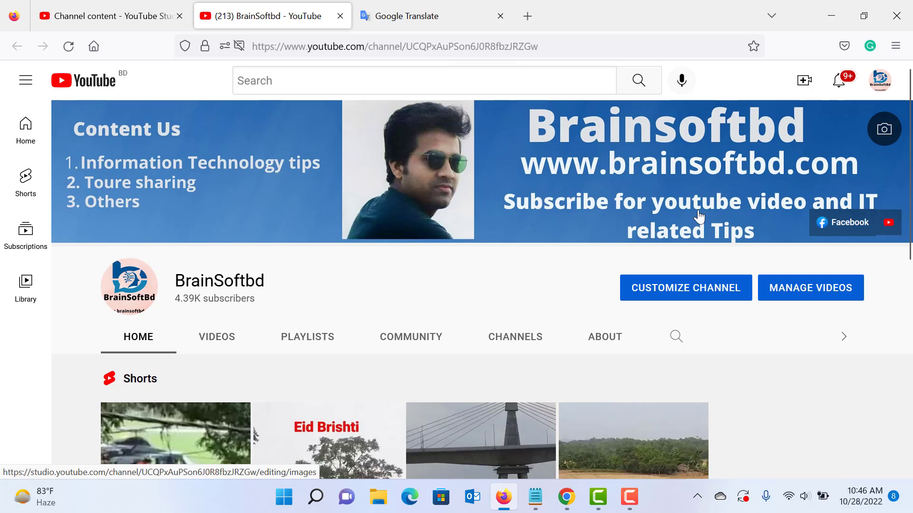
{"action": "scroll", "coordinate": [540, 280], "scroll_direction": "down", "scroll_amount": 5}
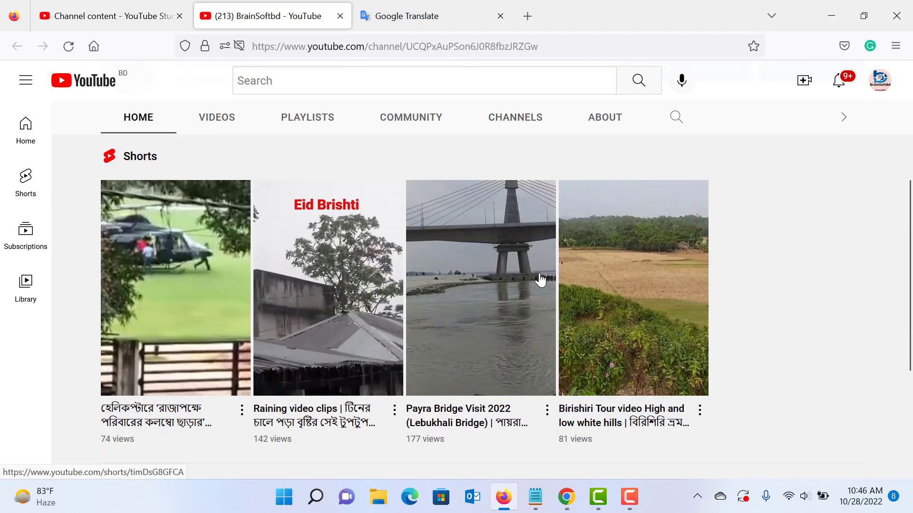
{"action": "scroll", "coordinate": [540, 280], "scroll_direction": "up", "scroll_amount": 5}
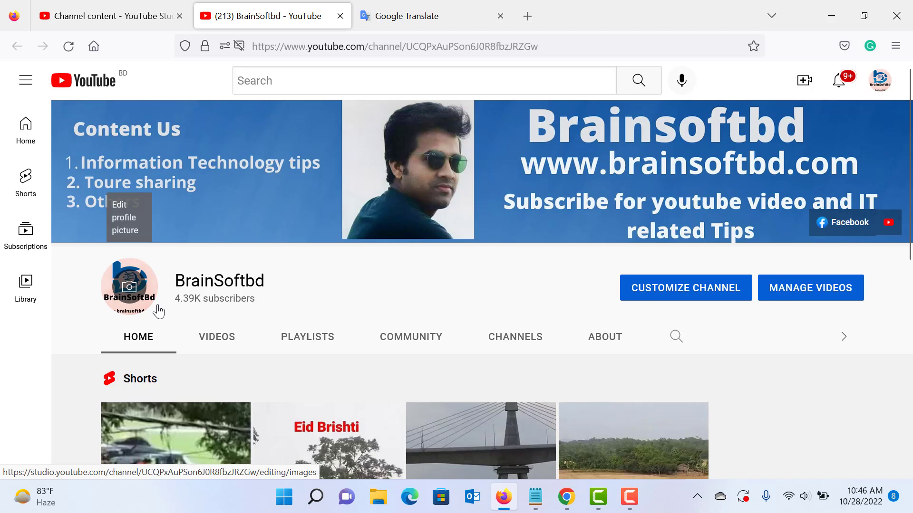
Return to YouTube Studio in Chrome and review the new channel's video spotlight and featured sections layout settings
{"action": "left_click", "coordinate": [566, 496]}
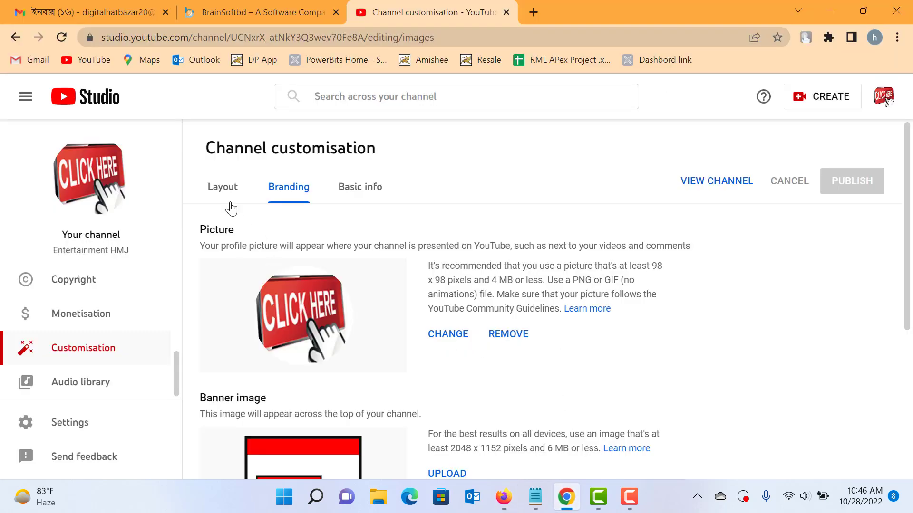
{"action": "left_click", "coordinate": [224, 187]}
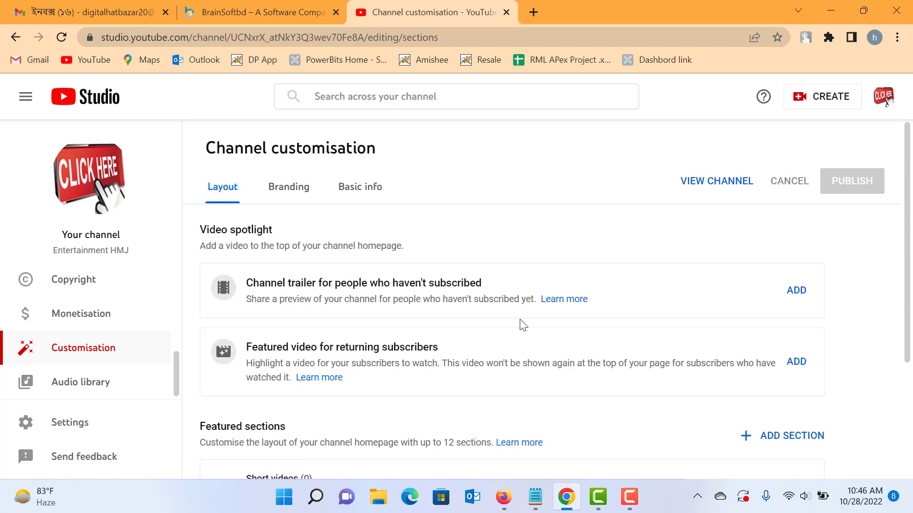
{"action": "scroll", "coordinate": [520, 321], "scroll_direction": "down", "scroll_amount": 3}
{"action": "scroll", "coordinate": [528, 327], "scroll_direction": "up", "scroll_amount": 3}
Open the channel dashboard and look over its video upload, channel analytics and Creator Insider cards
{"action": "scroll", "coordinate": [171, 370], "scroll_direction": "up", "scroll_amount": 5}
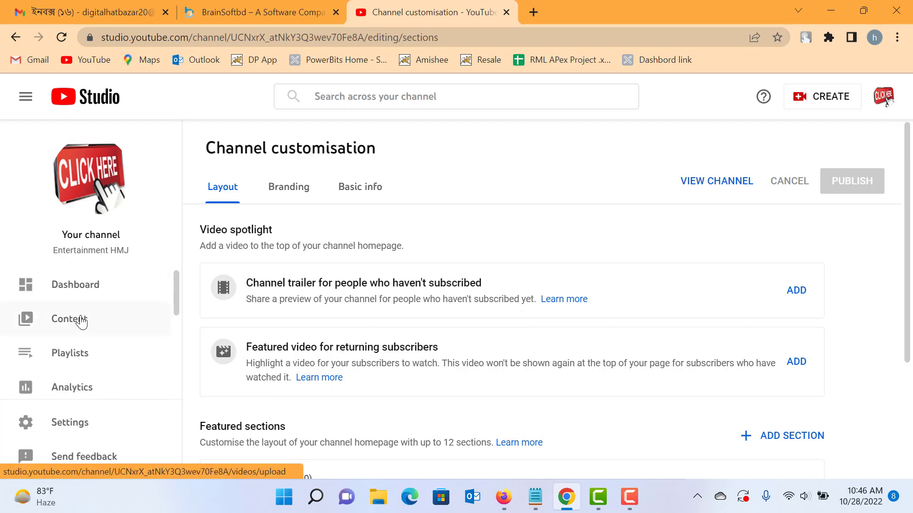
{"action": "left_click", "coordinate": [85, 286]}
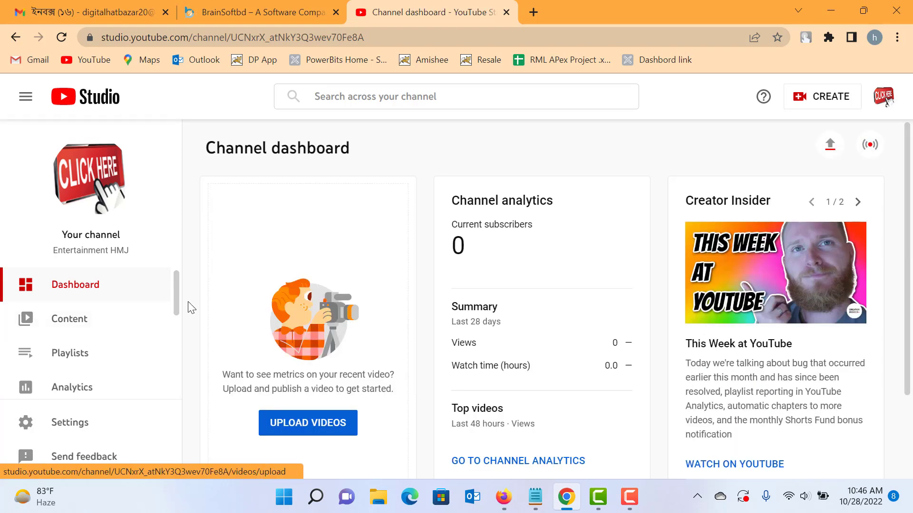
{"action": "scroll", "coordinate": [190, 305], "scroll_direction": "down", "scroll_amount": 2}
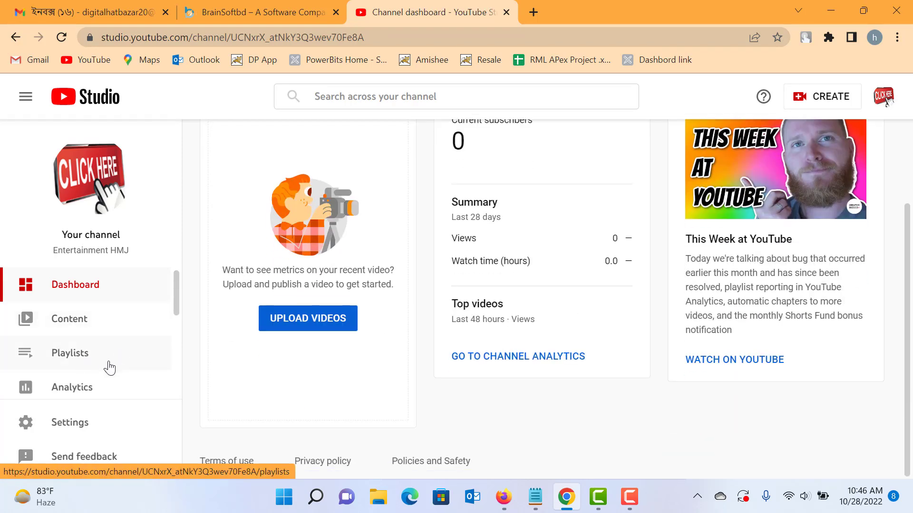
{"action": "scroll", "coordinate": [113, 369], "scroll_direction": "down", "scroll_amount": 4}
{"action": "scroll", "coordinate": [112, 369], "scroll_direction": "up", "scroll_amount": 4}
{"action": "left_click_drag", "start_coordinate": [908, 264], "coordinate": [905, 344]}
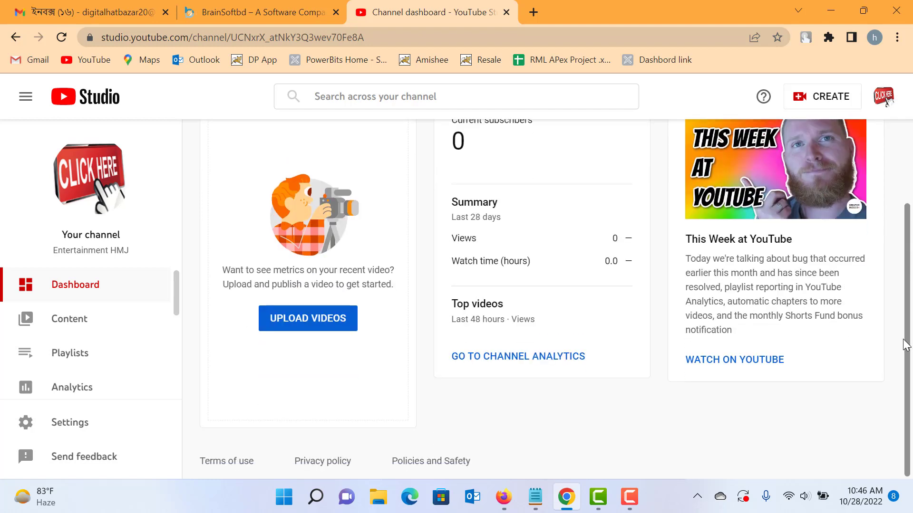
{"action": "scroll", "coordinate": [555, 298], "scroll_direction": "up", "scroll_amount": 2}
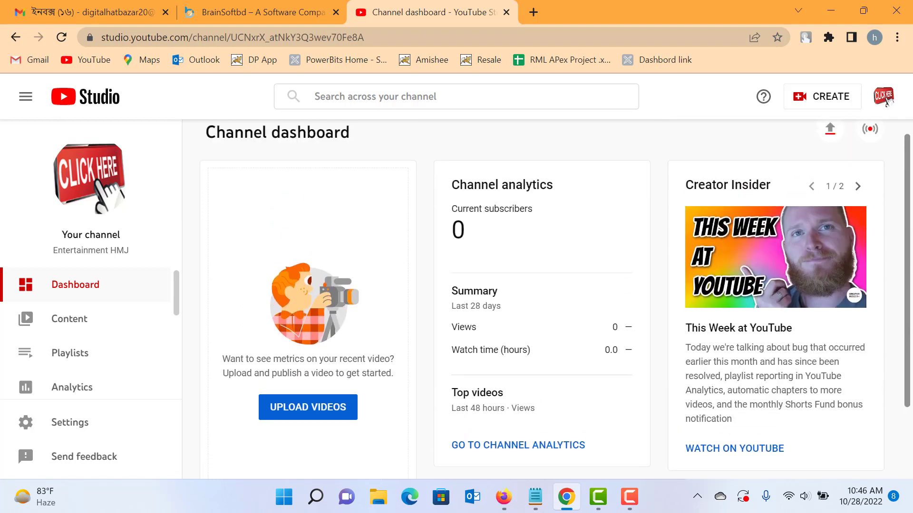